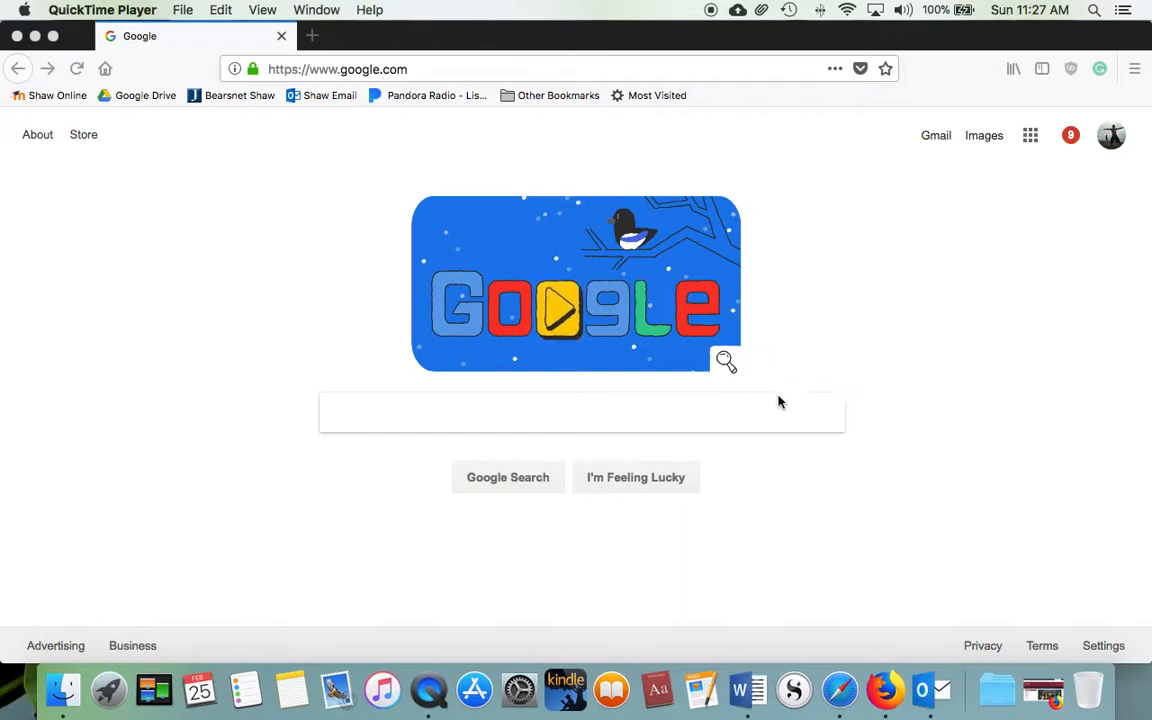
- Search the web for "shaw university library" and open the Shaw University Libraries site
{"action": "left_click", "coordinate": [528, 70]}
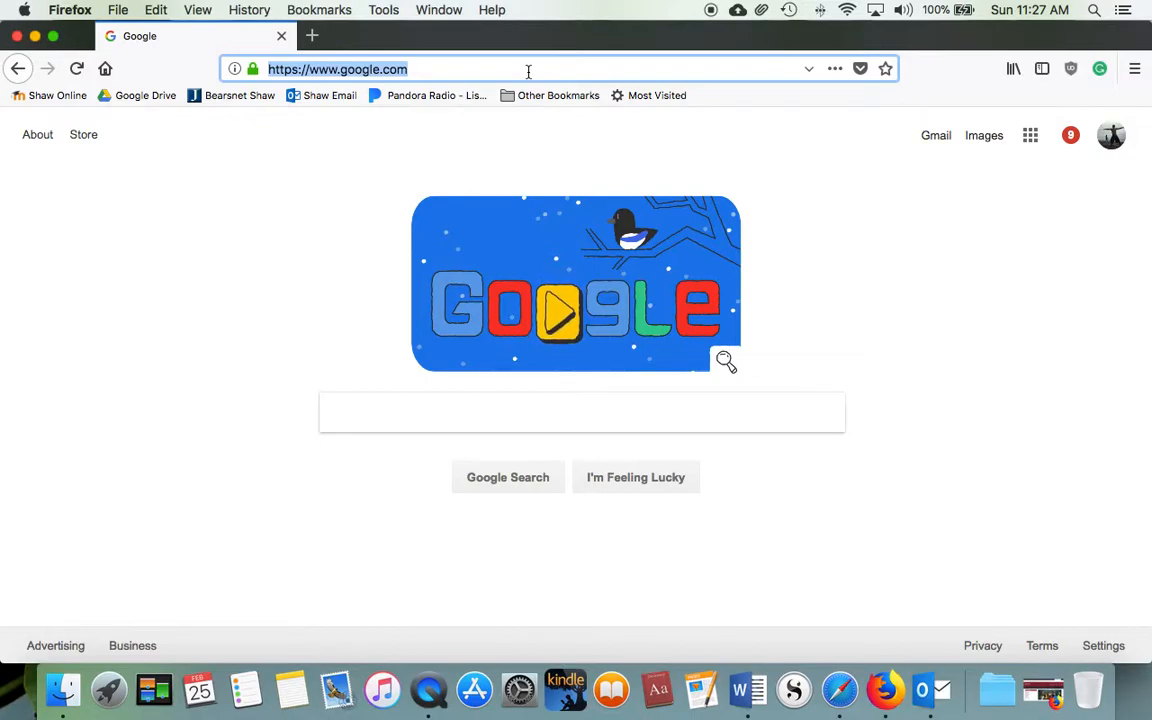
{"action": "type", "text": "shaw"}
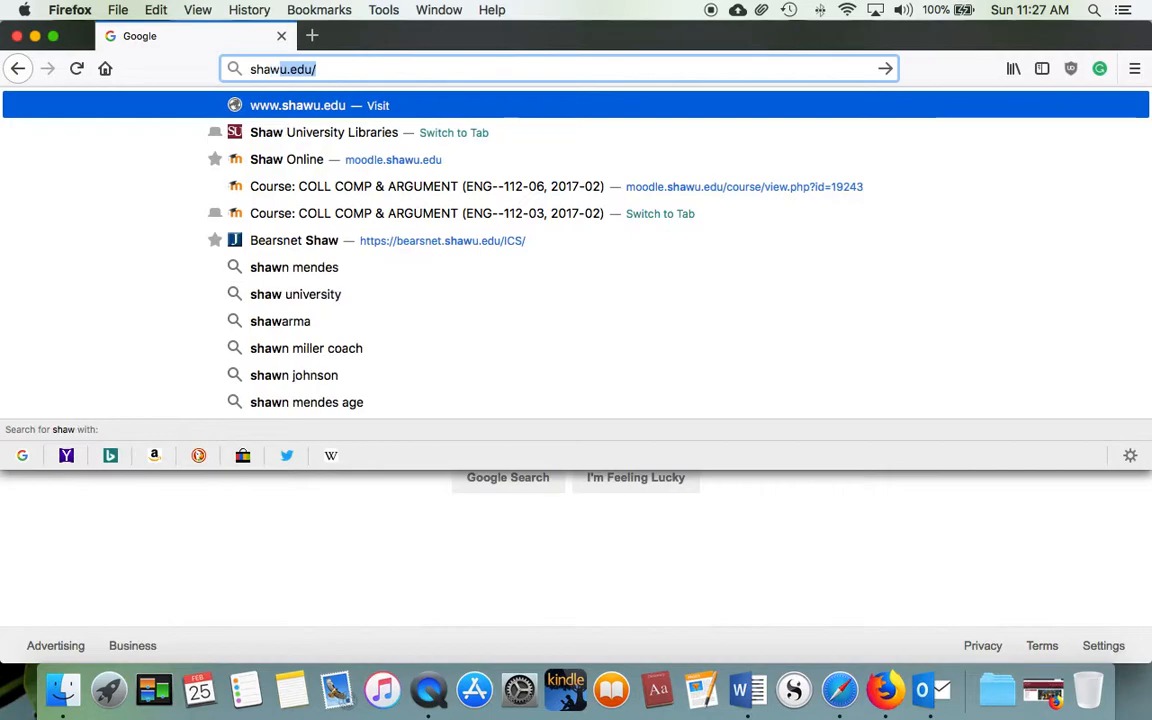
{"action": "type", "text": " university library"}
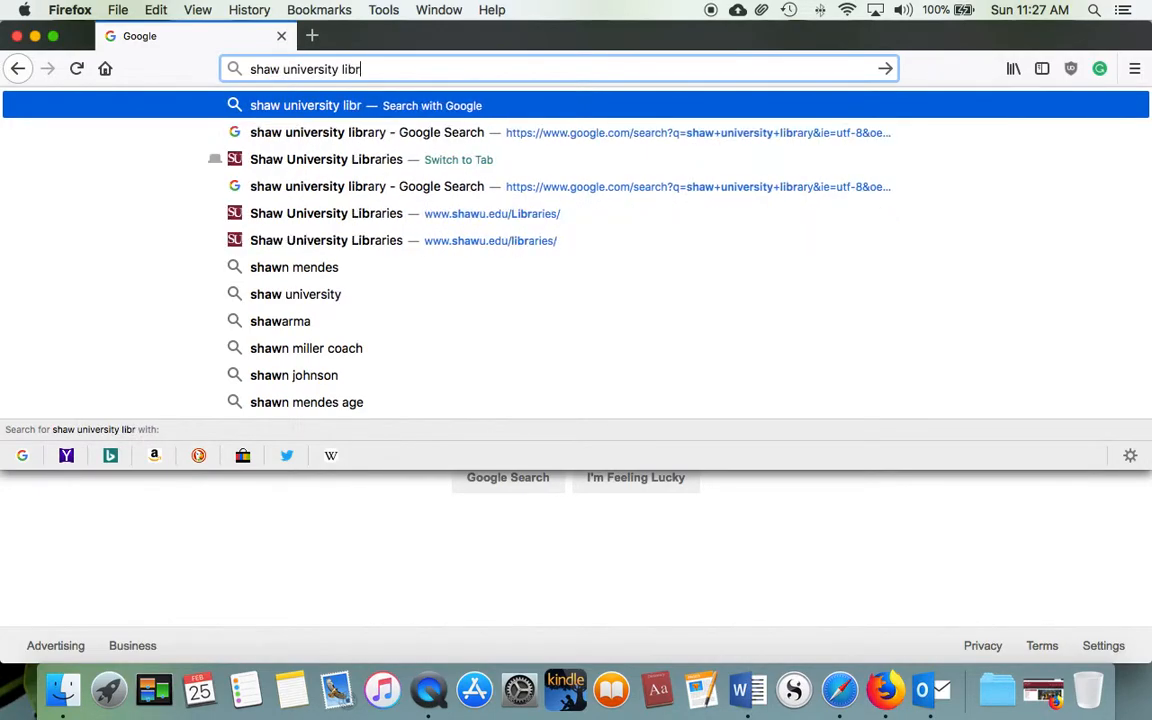
{"action": "key", "text": "Return"}
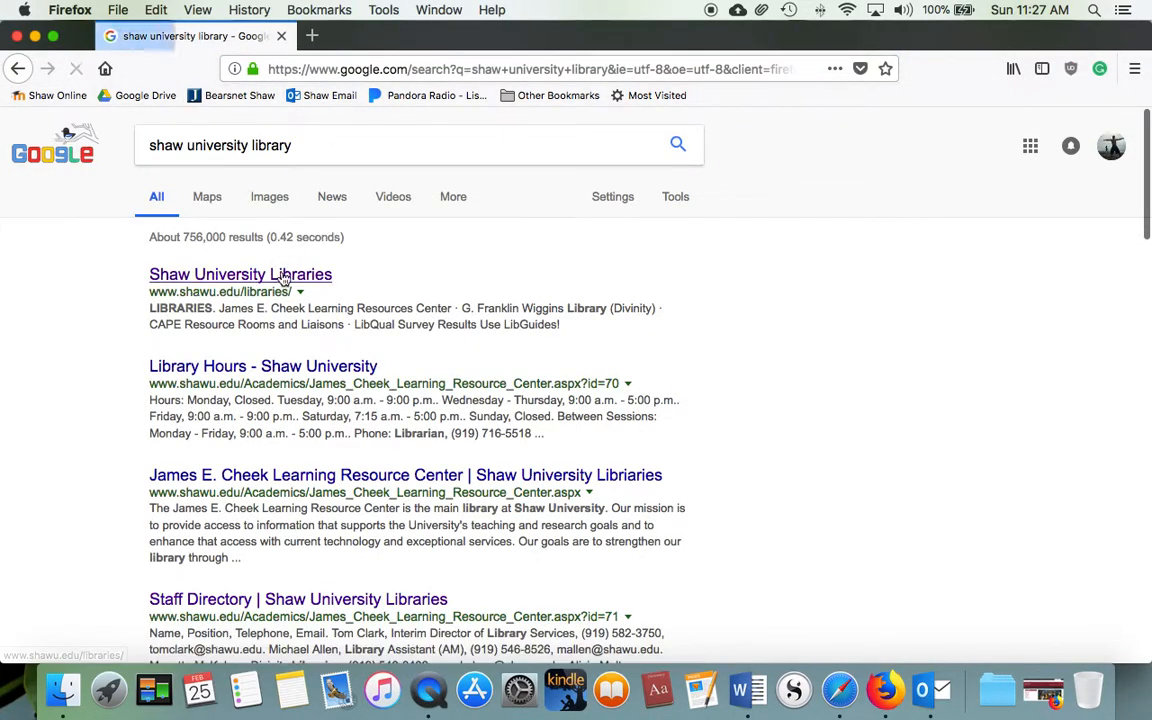
{"action": "left_click", "coordinate": [289, 282]}
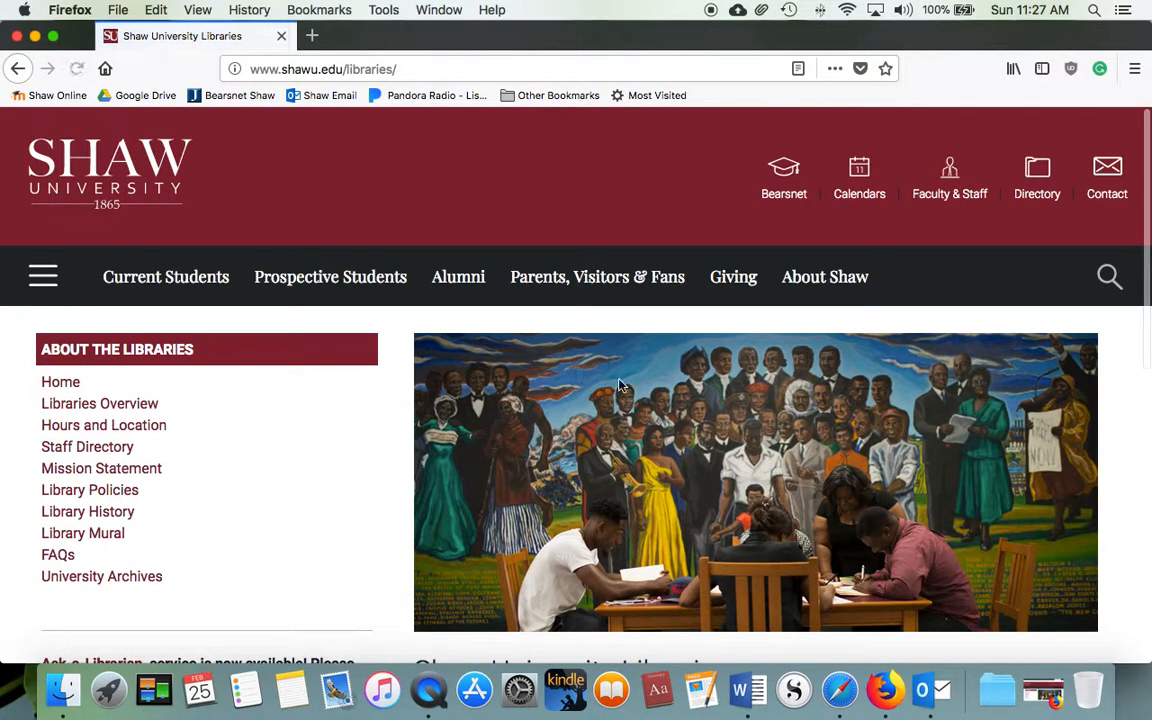
- Find the Articles & Databases link under Find Information on the libraries page and open it
{"action": "scroll", "coordinate": [585, 385], "scroll_direction": "down", "scroll_amount": 5}
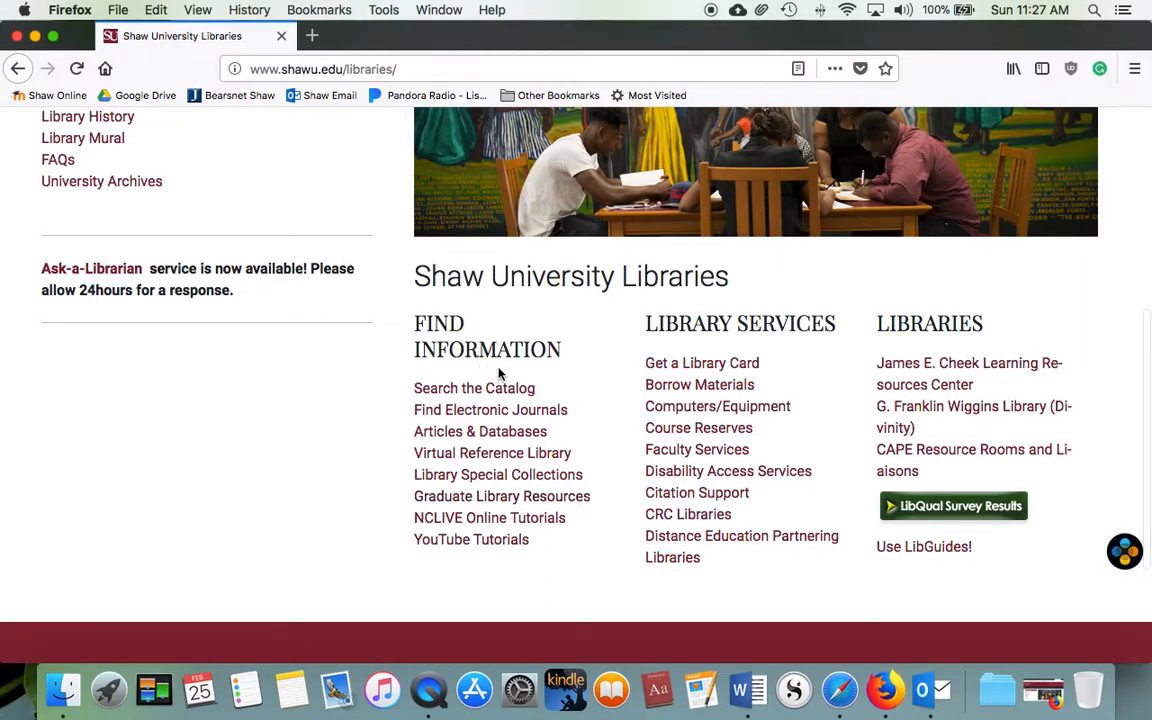
{"action": "scroll", "coordinate": [500, 373], "scroll_direction": "up", "scroll_amount": 3}
{"action": "scroll", "coordinate": [500, 373], "scroll_direction": "down", "scroll_amount": 3}
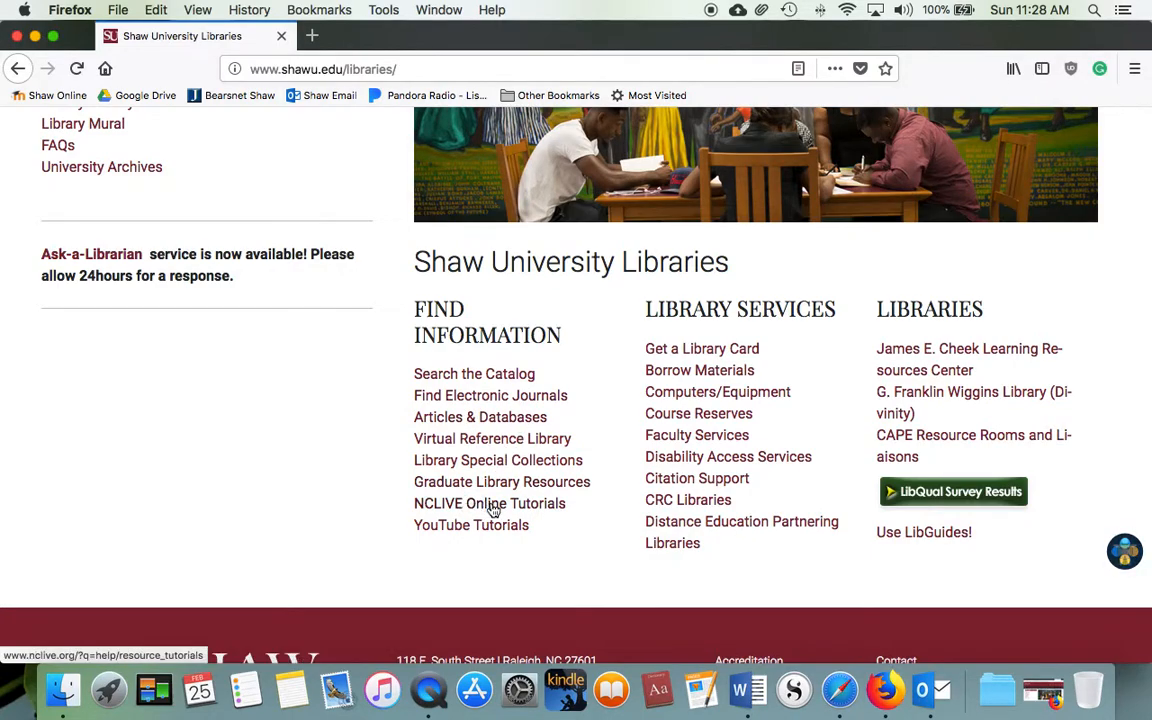
{"action": "left_click", "coordinate": [469, 419]}
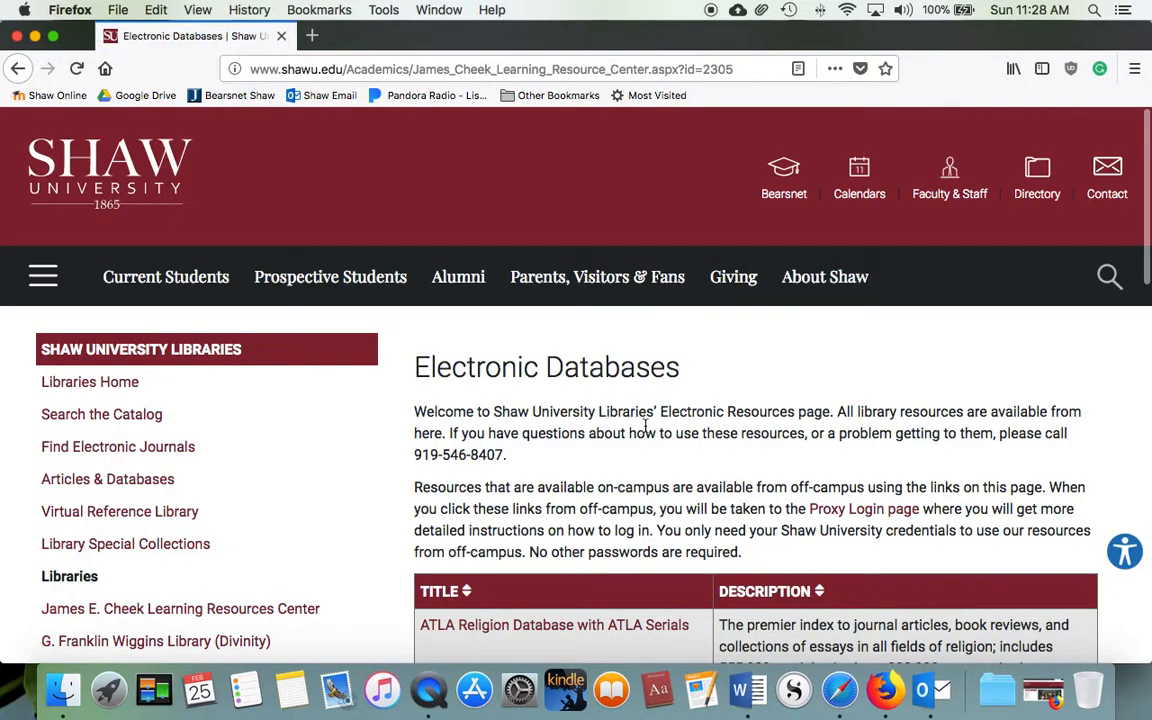
- Read through the Electronic Databases table from ATLA Religion Database to Humanities International Complete, comparing titles and descriptions
{"action": "scroll", "coordinate": [645, 430], "scroll_direction": "down", "scroll_amount": 5}
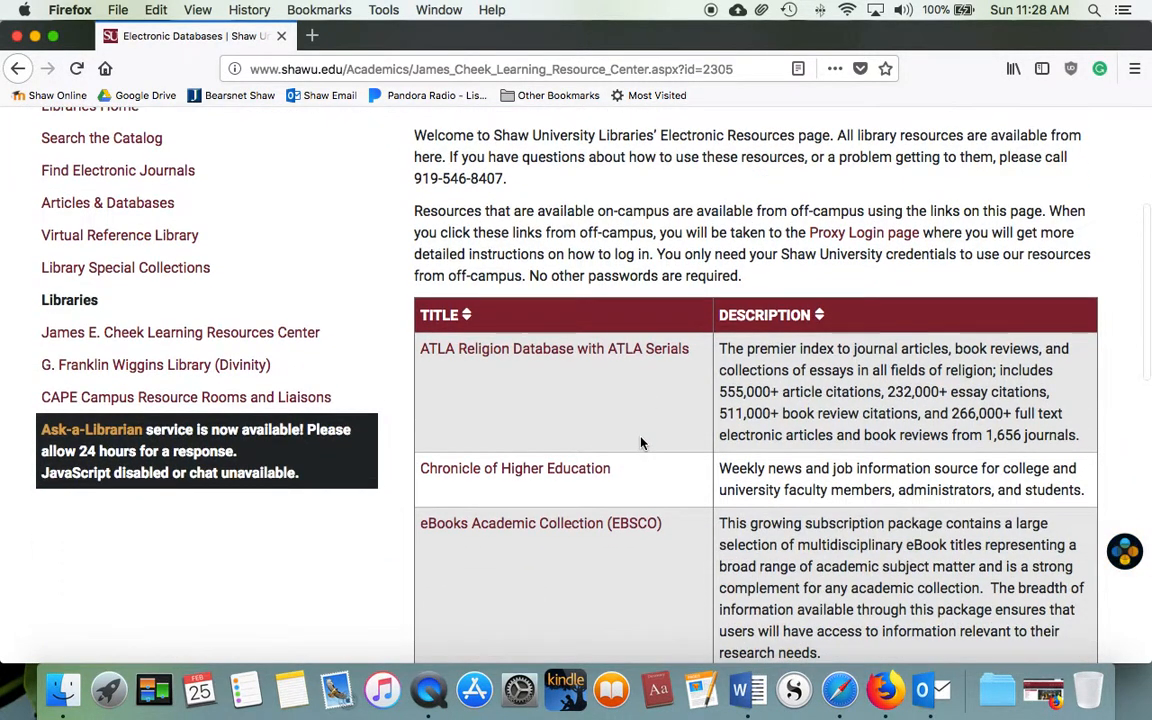
{"action": "scroll", "coordinate": [645, 442], "scroll_direction": "down", "scroll_amount": 3}
{"action": "scroll", "coordinate": [643, 442], "scroll_direction": "up", "scroll_amount": 2}
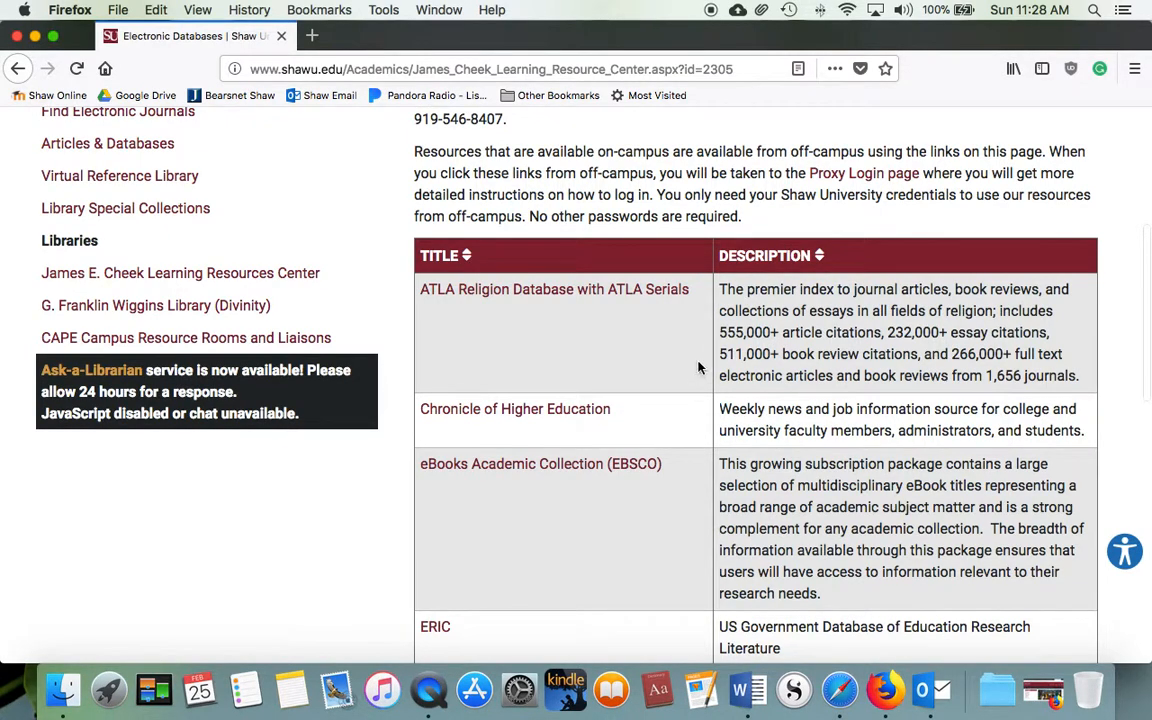
{"action": "scroll", "coordinate": [785, 378], "scroll_direction": "up", "scroll_amount": 1}
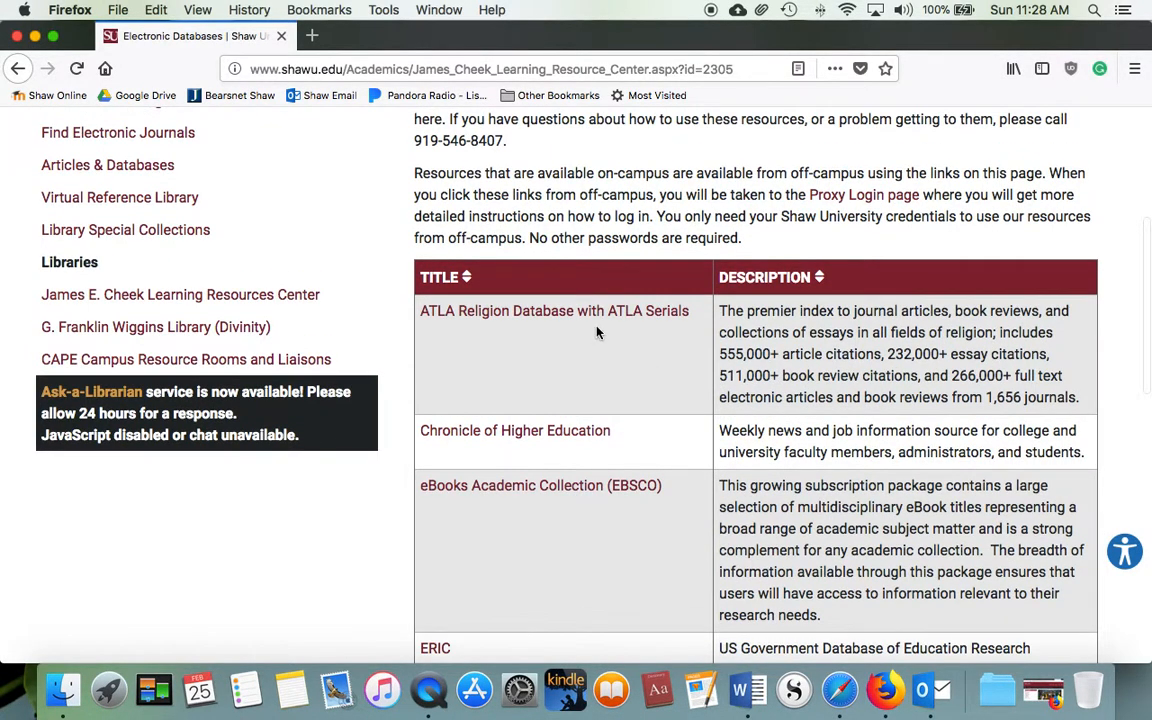
{"action": "scroll", "coordinate": [613, 379], "scroll_direction": "down", "scroll_amount": 2}
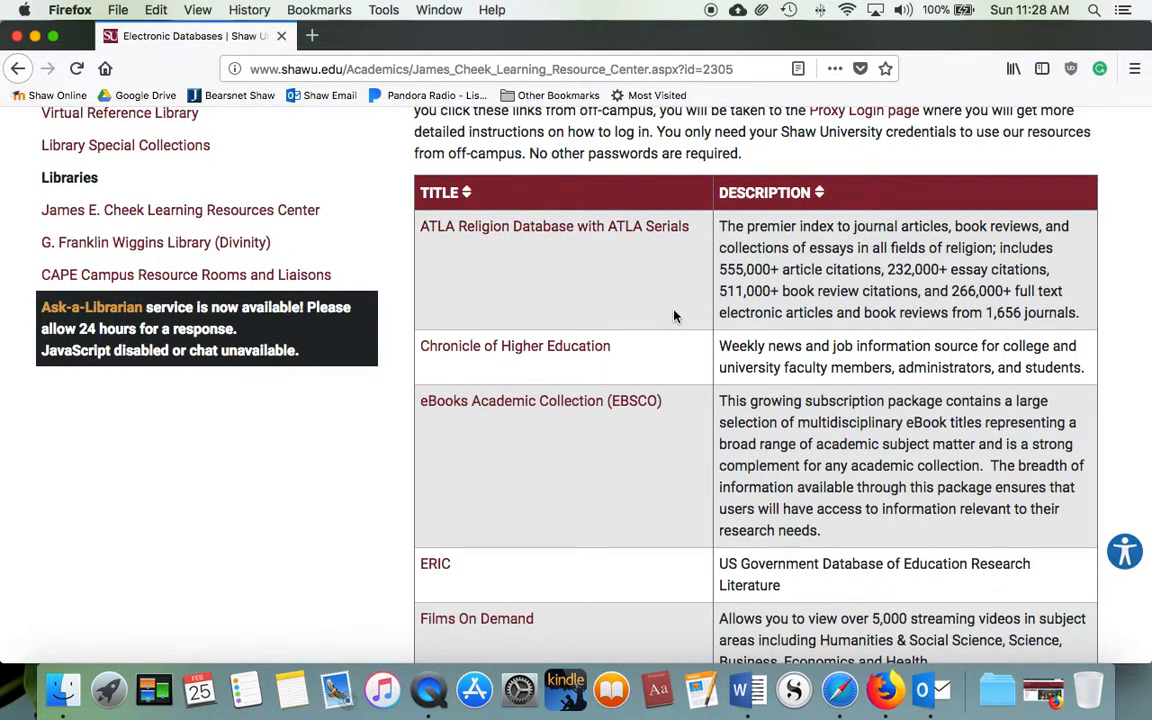
{"action": "scroll", "coordinate": [674, 316], "scroll_direction": "down", "scroll_amount": 1}
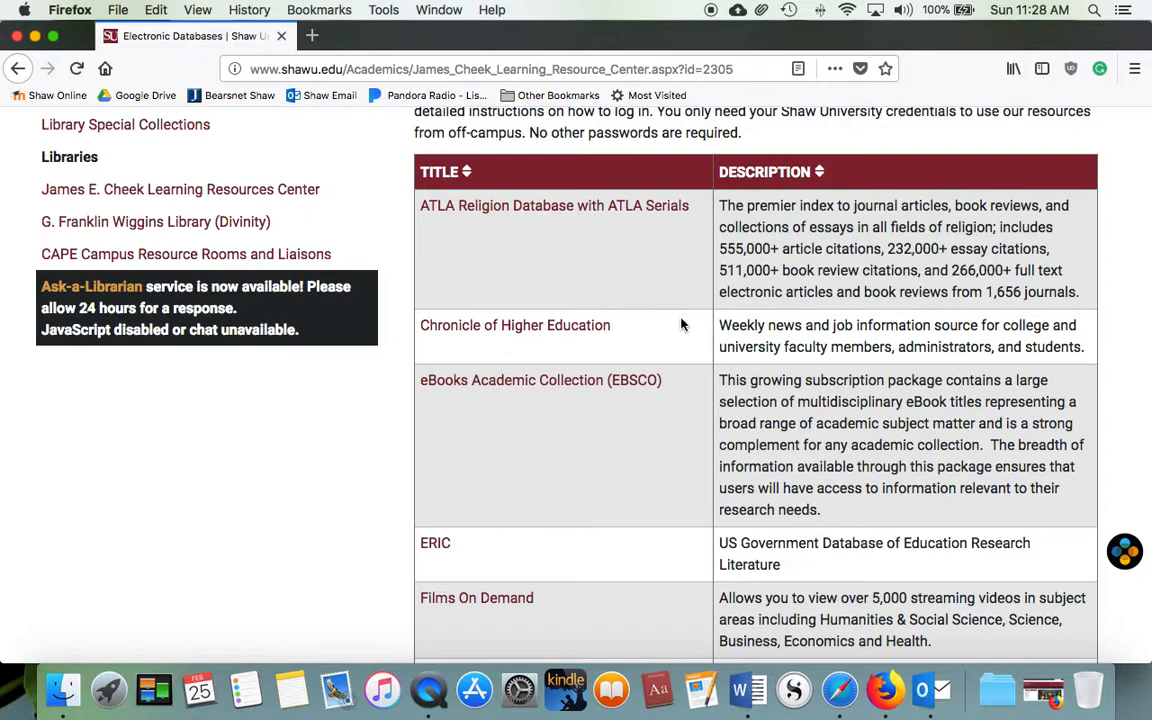
{"action": "scroll", "coordinate": [685, 321], "scroll_direction": "down", "scroll_amount": 5}
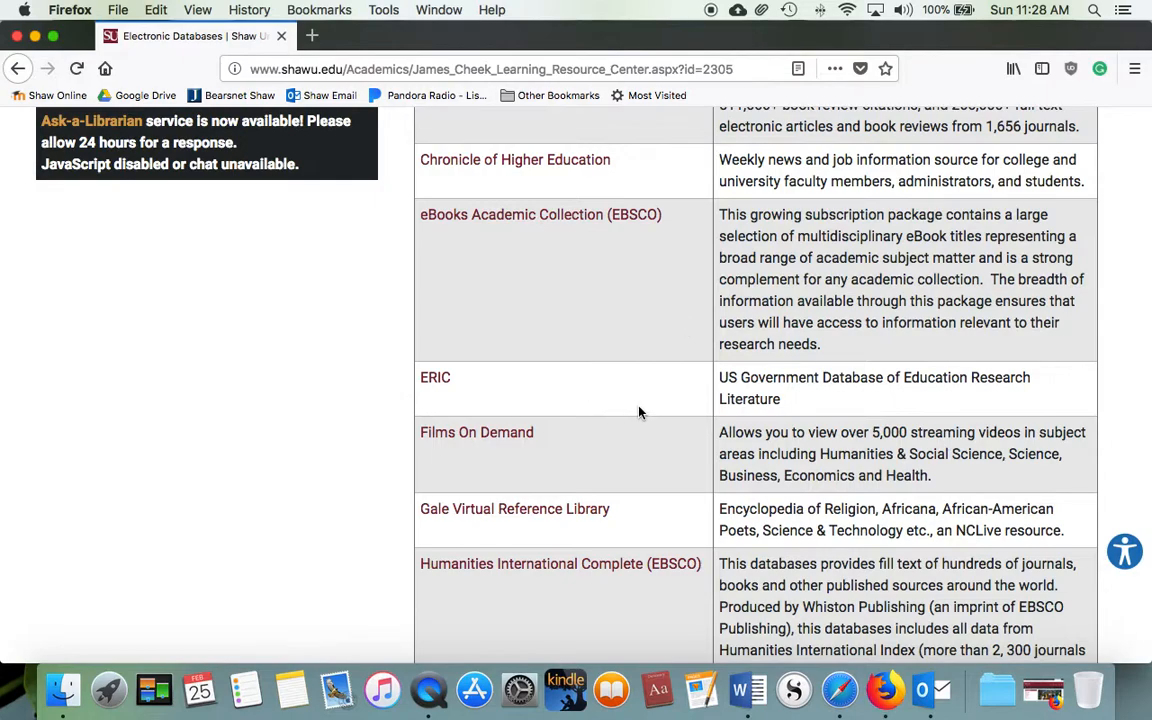
{"action": "scroll", "coordinate": [636, 412], "scroll_direction": "down", "scroll_amount": 4}
{"action": "scroll", "coordinate": [634, 414], "scroll_direction": "up", "scroll_amount": 6}
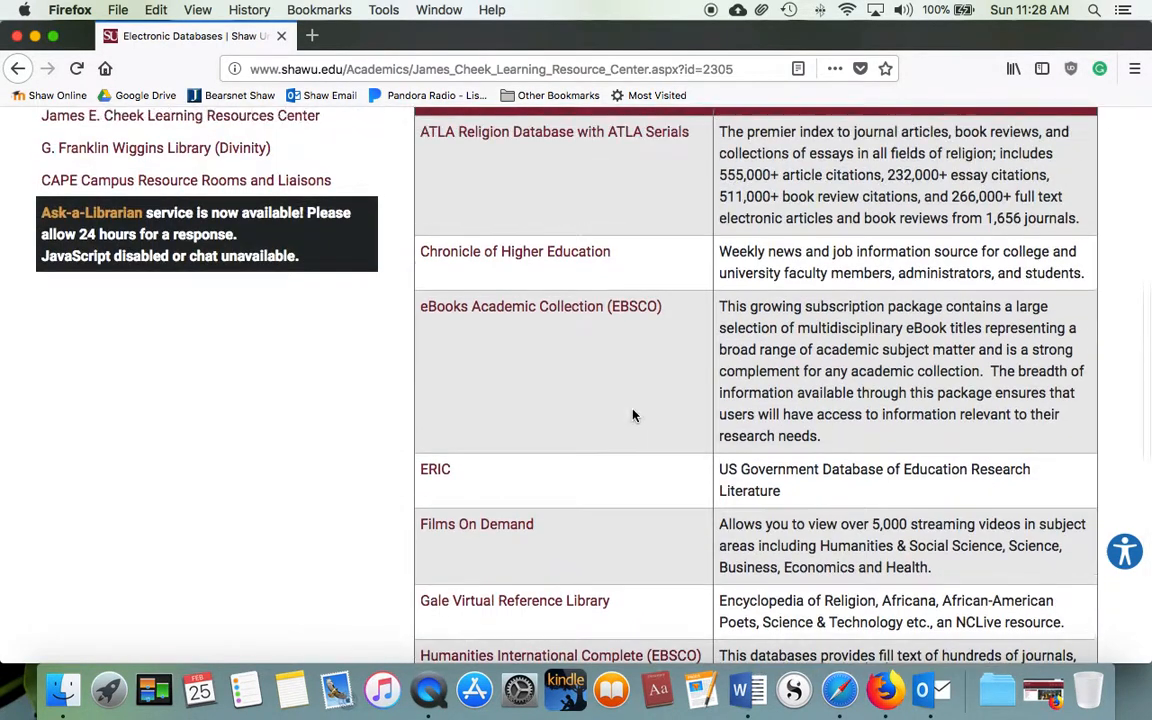
{"action": "scroll", "coordinate": [632, 414], "scroll_direction": "down", "scroll_amount": 2}
{"action": "scroll", "coordinate": [630, 410], "scroll_direction": "down", "scroll_amount": 1}
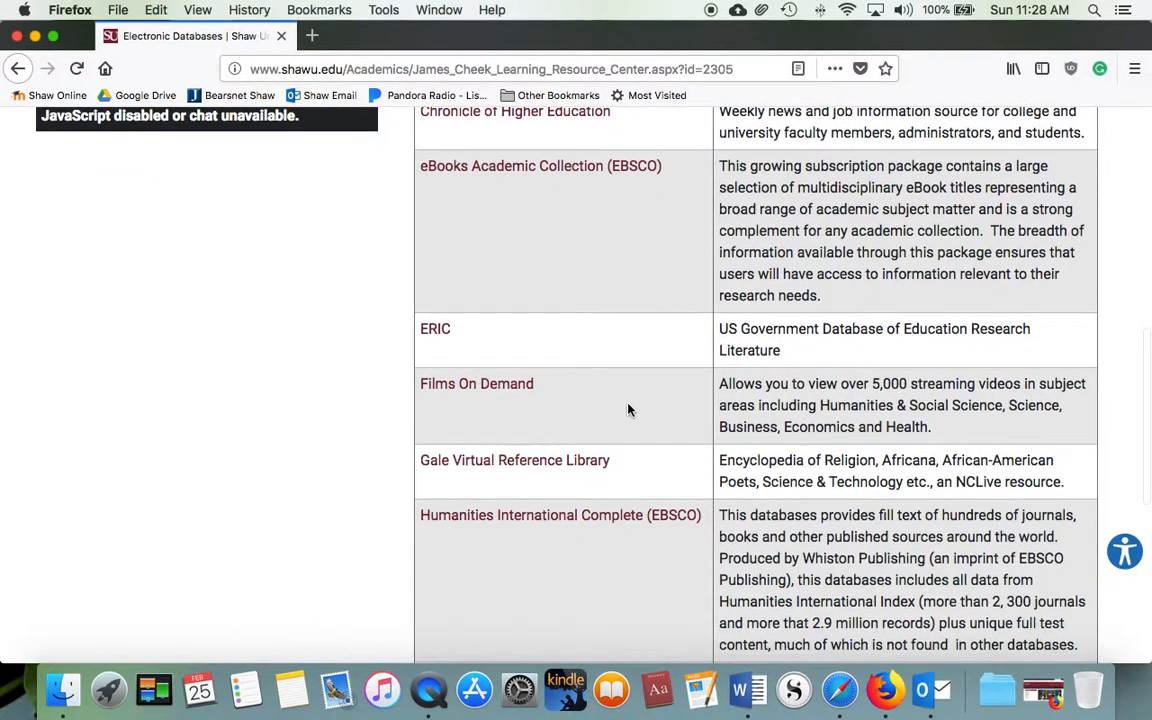
{"action": "scroll", "coordinate": [630, 410], "scroll_direction": "down", "scroll_amount": 2}
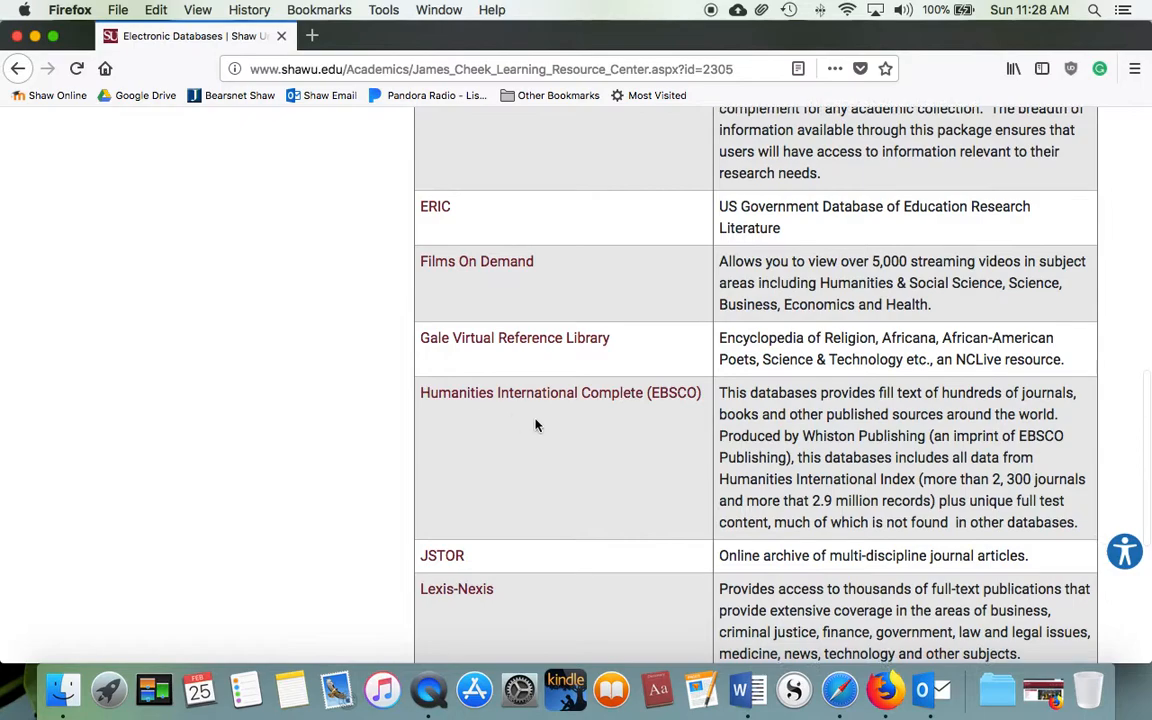
{"action": "scroll", "coordinate": [520, 442], "scroll_direction": "down", "scroll_amount": 1}
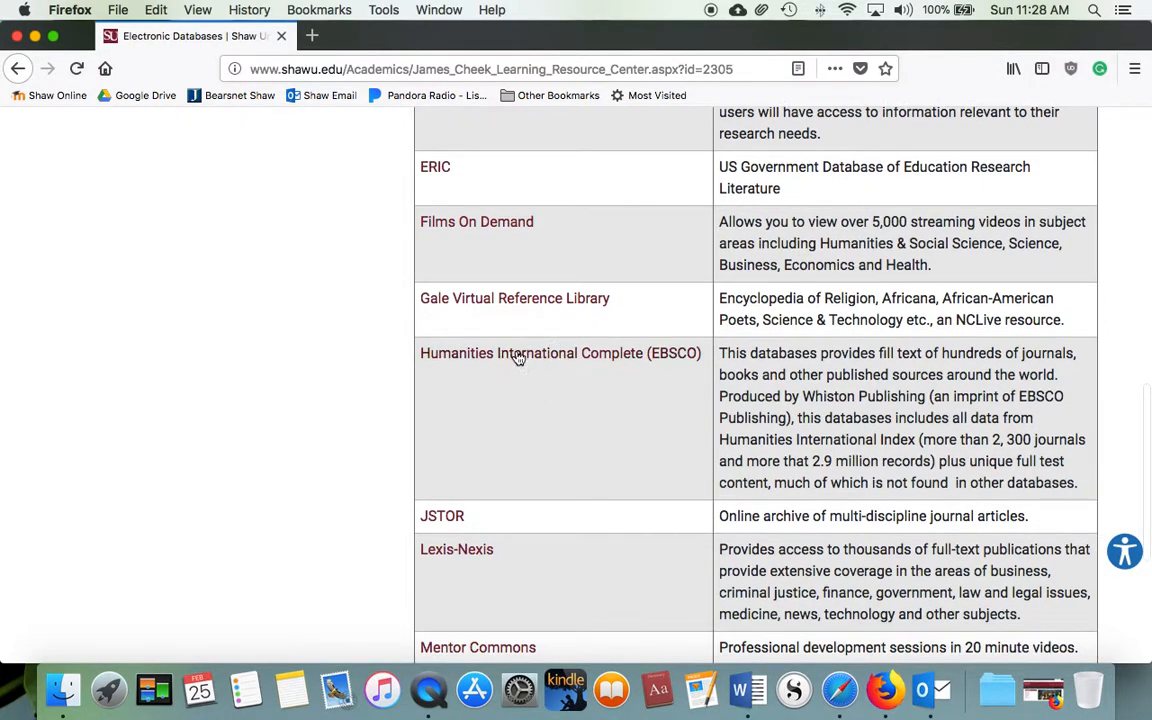
- Examine the JSTOR and Lexis-Nexis descriptions, highlighting the disciplines and subject areas each database covers
{"action": "scroll", "coordinate": [525, 420], "scroll_direction": "down", "scroll_amount": 2}
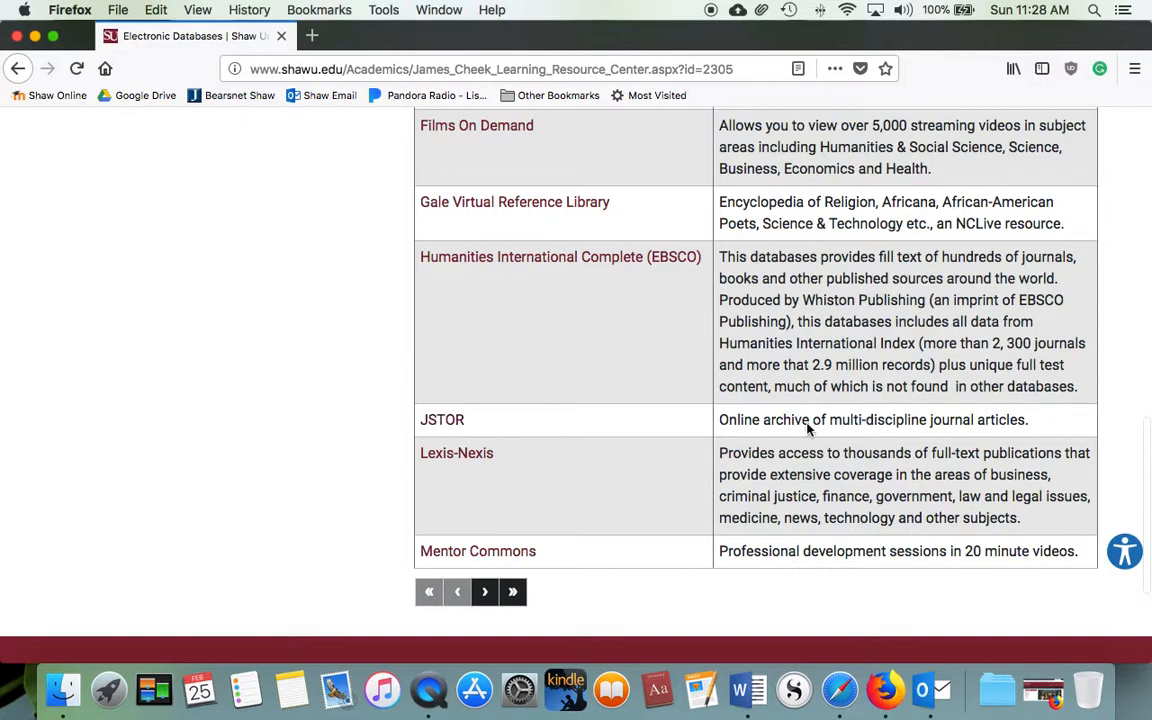
{"action": "left_click_drag", "start_coordinate": [830, 420], "coordinate": [928, 421]}
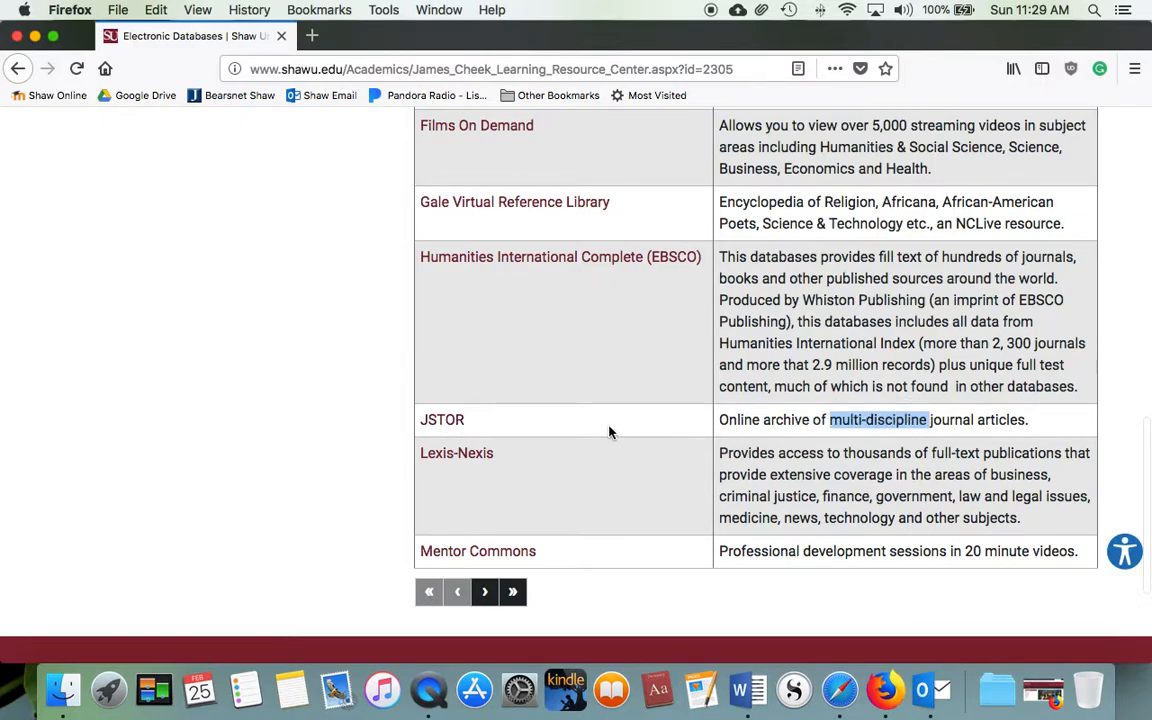
{"action": "scroll", "coordinate": [573, 427], "scroll_direction": "down", "scroll_amount": 1}
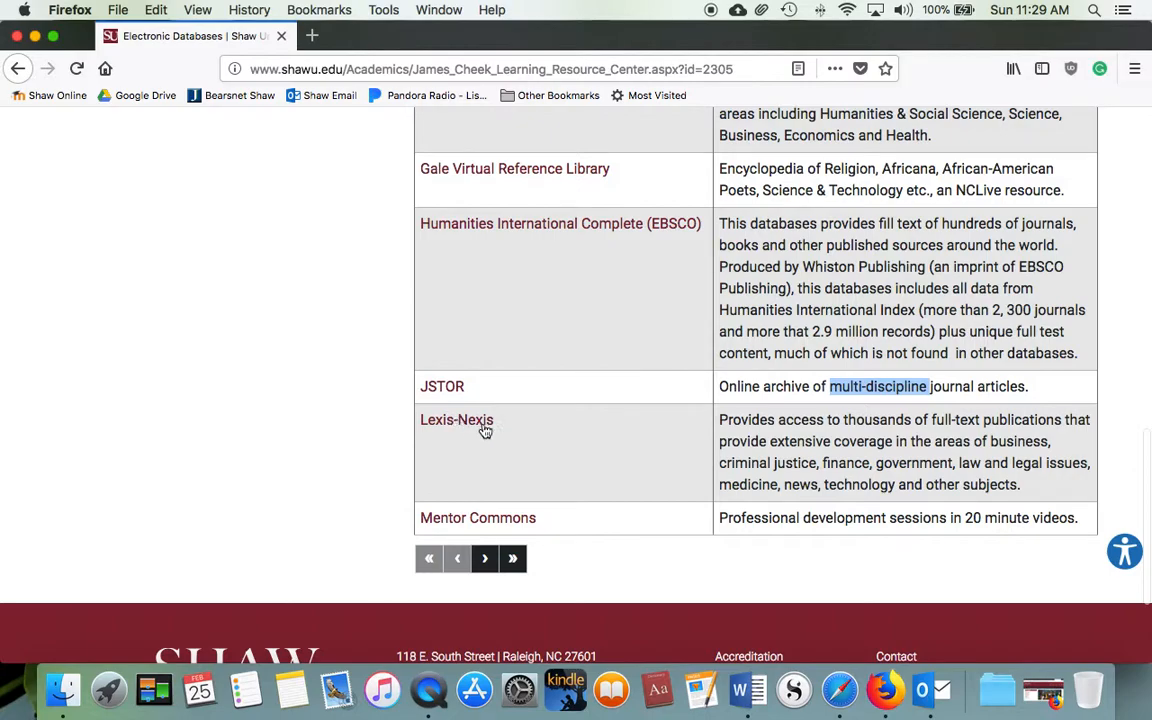
{"action": "left_click_drag", "start_coordinate": [992, 450], "coordinate": [1012, 484]}
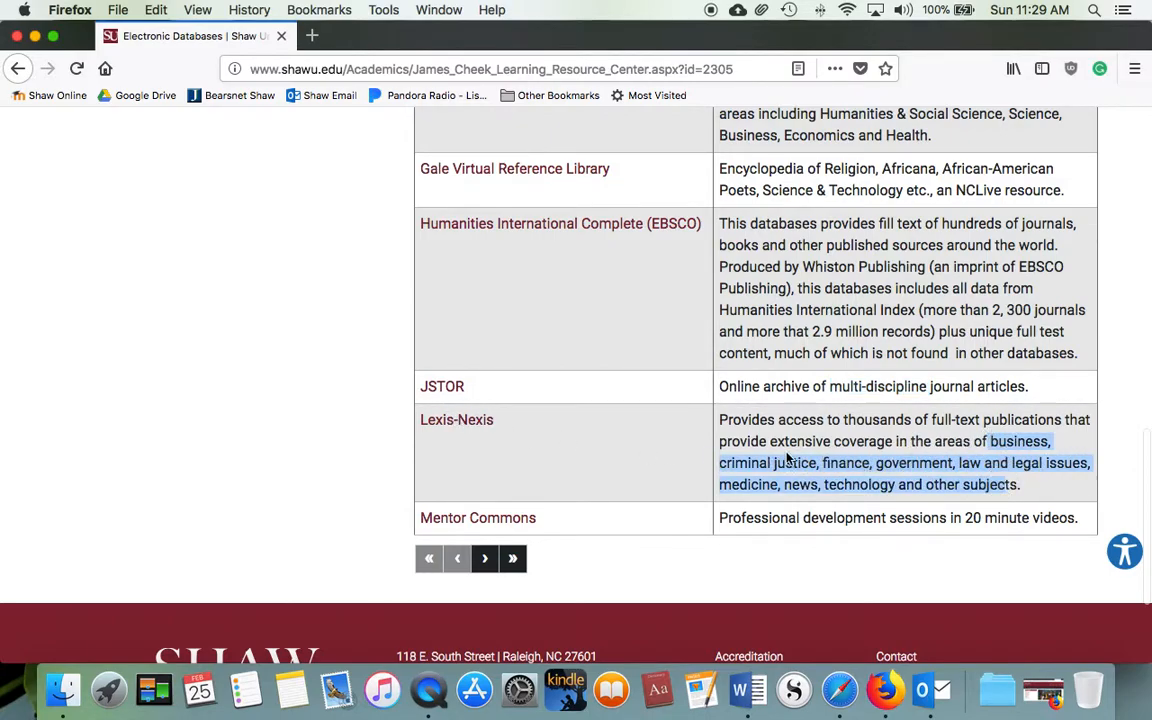
{"action": "scroll", "coordinate": [612, 463], "scroll_direction": "down", "scroll_amount": 1}
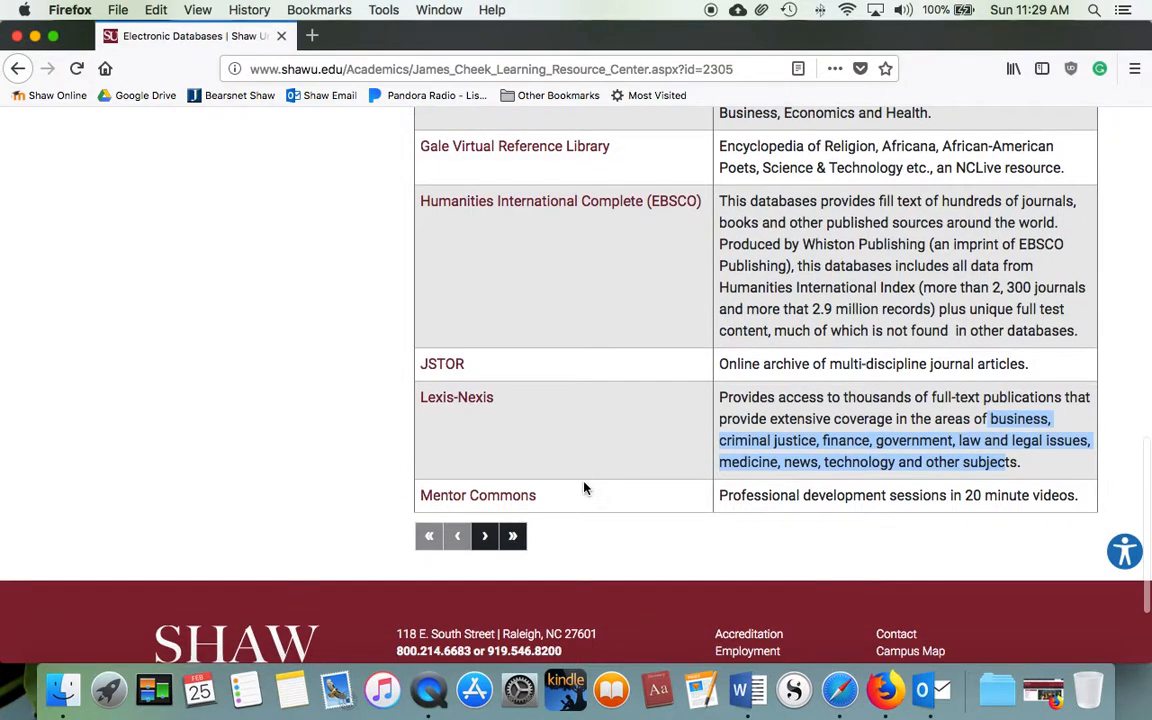
- Go to the second page of the database list and examine the NCLIVE and ProQuest Central entries
{"action": "left_click", "coordinate": [484, 536]}
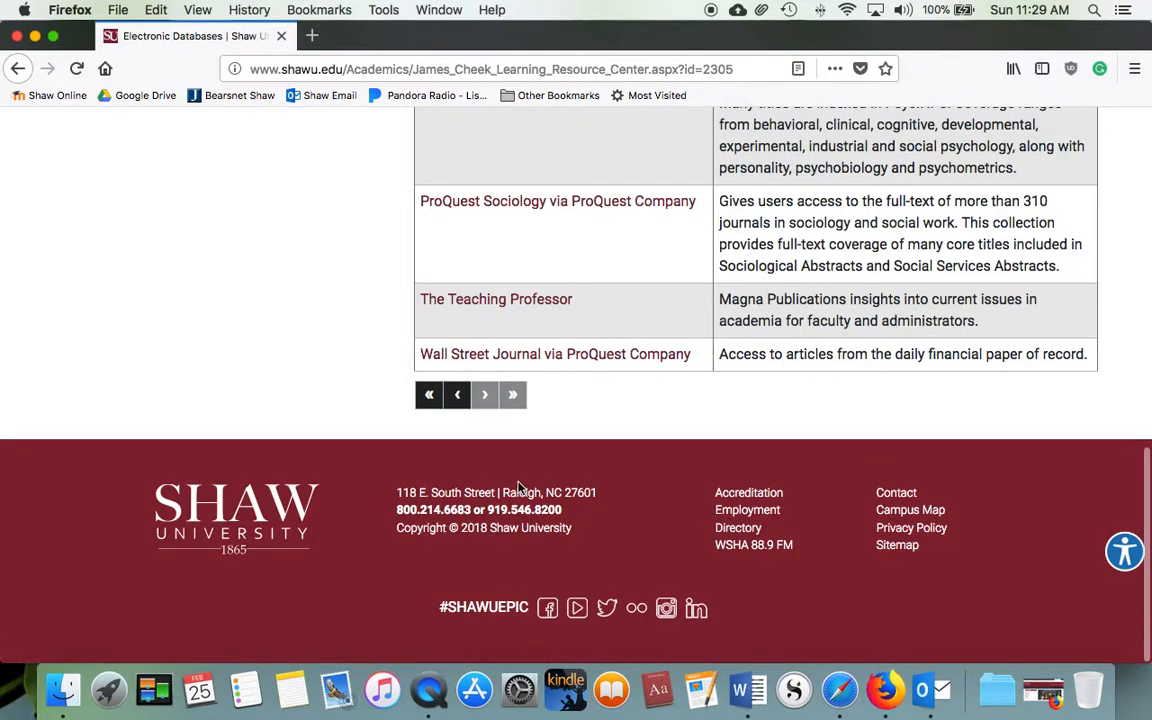
{"action": "scroll", "coordinate": [518, 489], "scroll_direction": "up", "scroll_amount": 3}
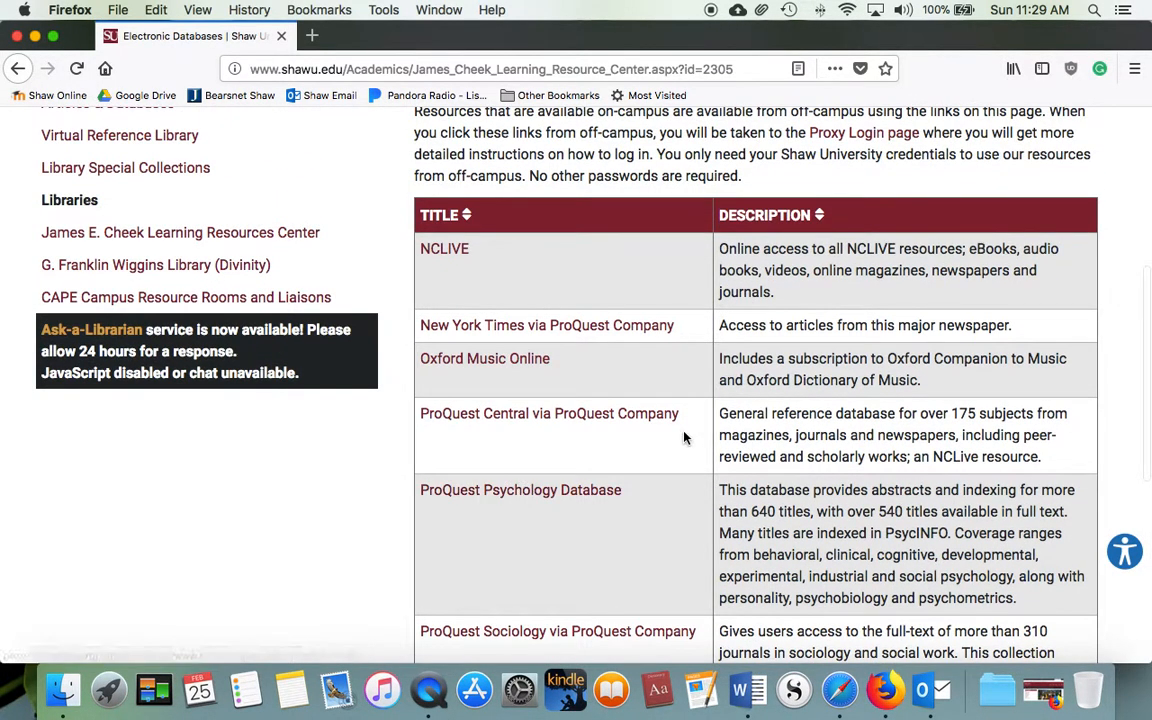
{"action": "left_click_drag", "start_coordinate": [425, 249], "coordinate": [617, 293]}
{"action": "scroll", "coordinate": [617, 293], "scroll_direction": "down", "scroll_amount": 2}
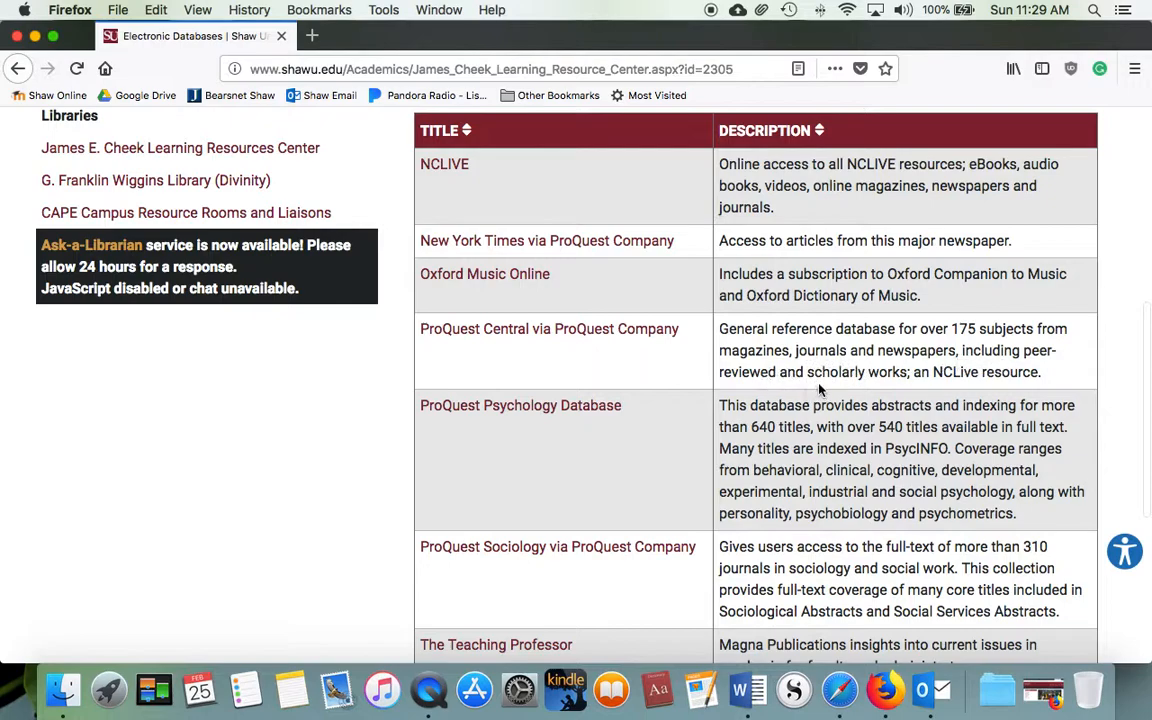
{"action": "left_click_drag", "start_coordinate": [914, 373], "coordinate": [1040, 374]}
{"action": "left_click", "coordinate": [771, 370]}
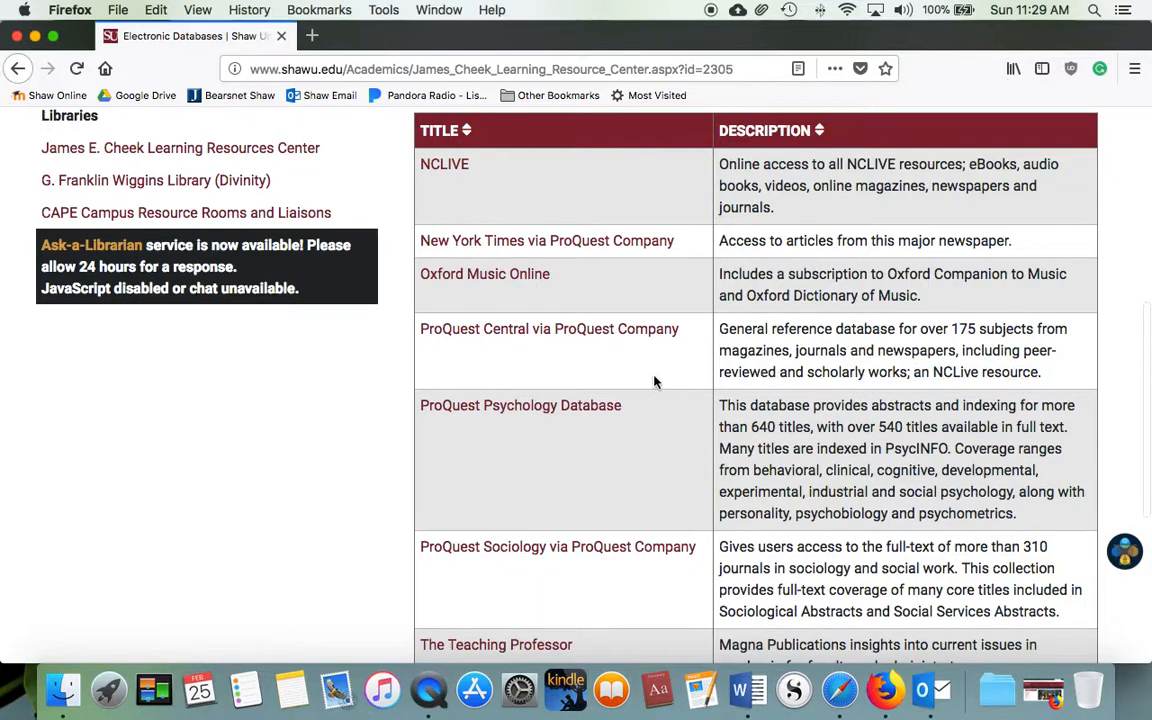
- Open the NCLIVE database and check which institution the site is being used as
{"action": "scroll", "coordinate": [655, 378], "scroll_direction": "up", "scroll_amount": 1}
{"action": "left_click", "coordinate": [446, 200]}
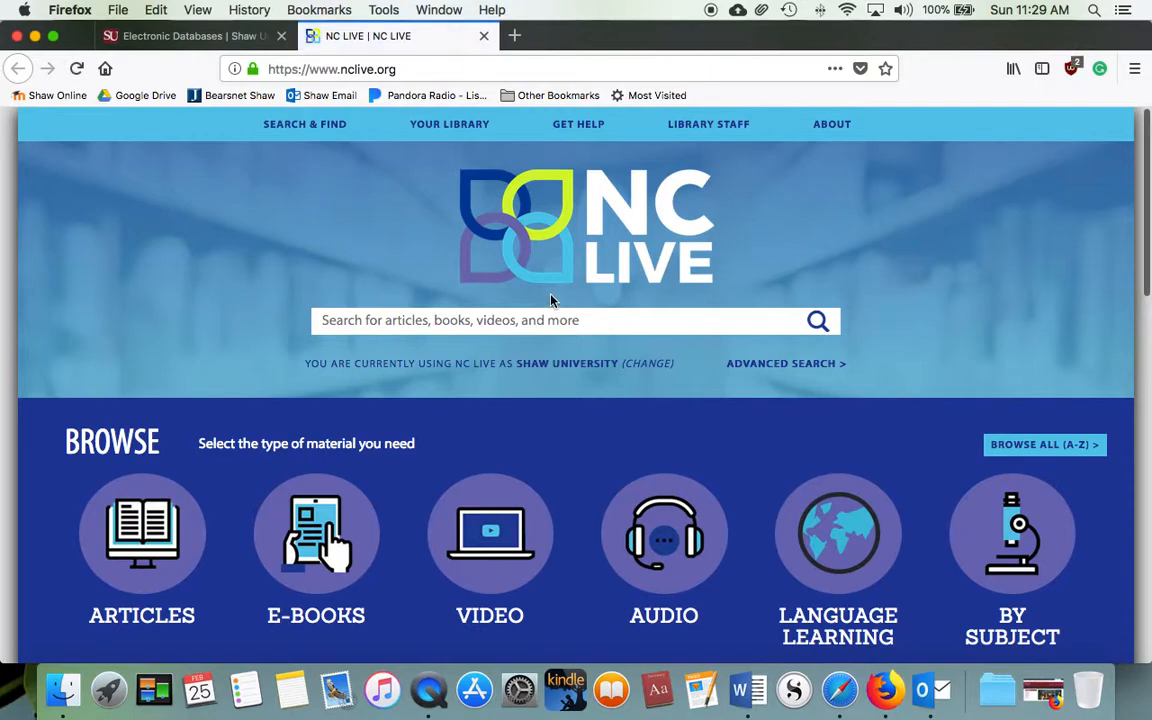
{"action": "left_click_drag", "start_coordinate": [350, 364], "coordinate": [616, 366]}
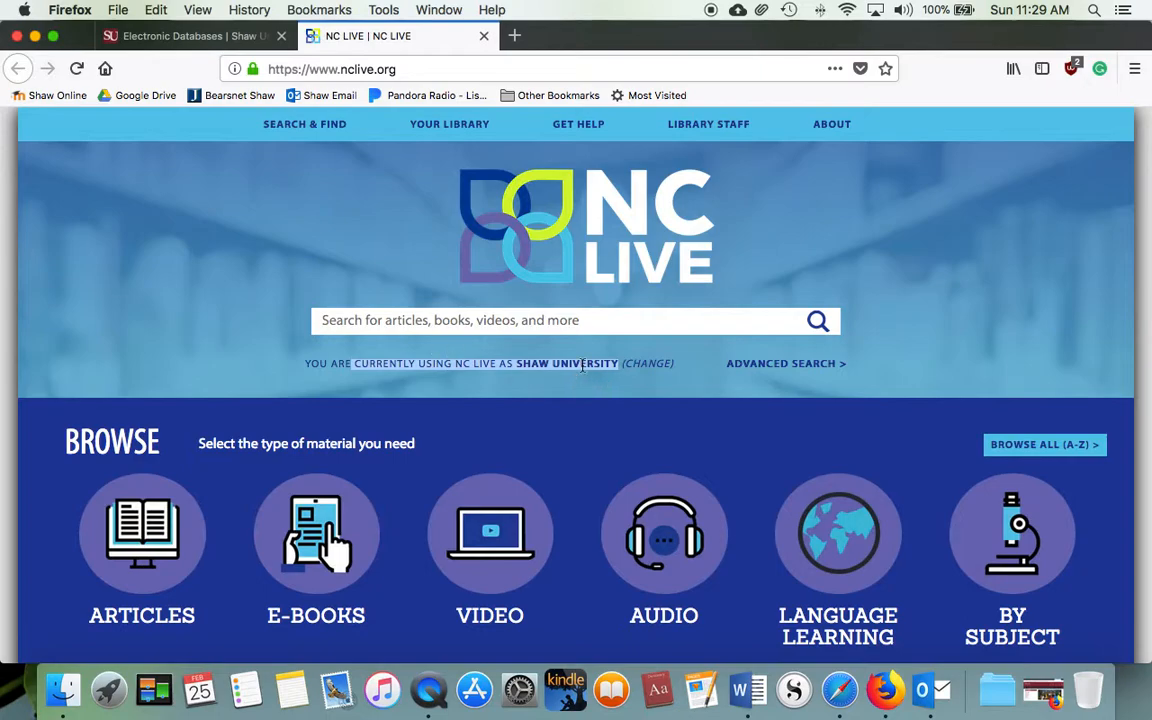
{"action": "left_click", "coordinate": [531, 367]}
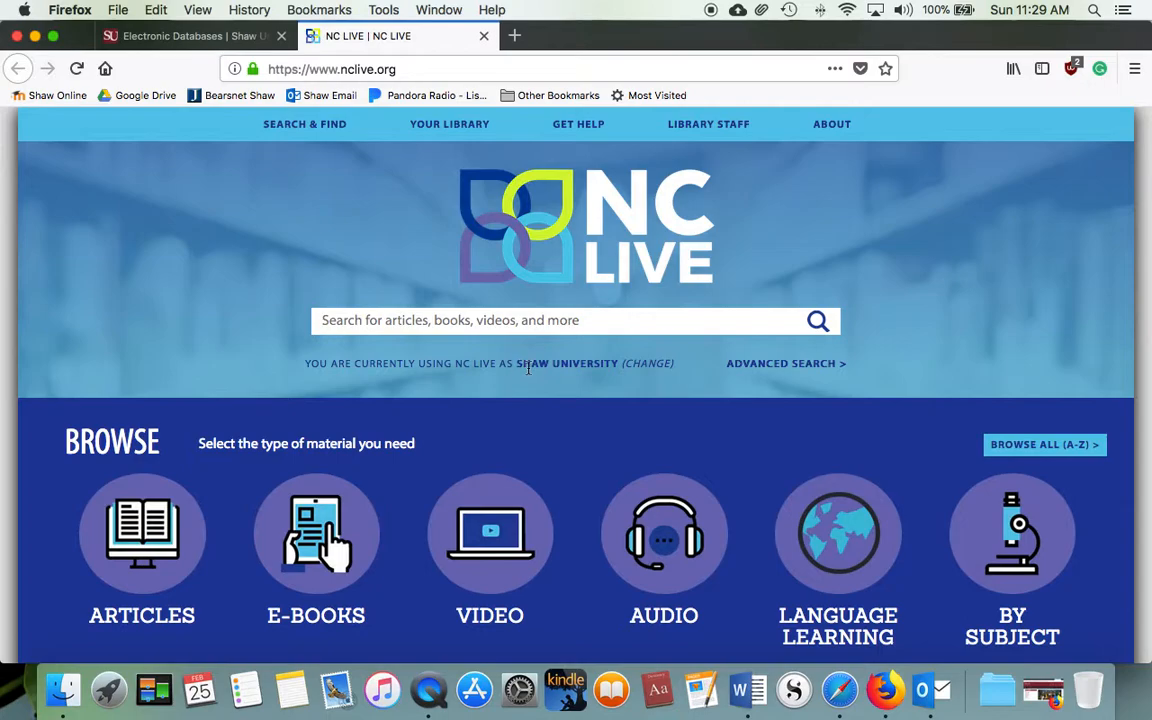
- Turn off the browser's ad blocker for the NC LIVE site
{"action": "left_click", "coordinate": [1068, 72]}
{"action": "left_click", "coordinate": [1005, 149]}
{"action": "left_click", "coordinate": [866, 234]}
- Search NC LIVE for "creative writing fiction"
{"action": "left_click", "coordinate": [442, 319]}
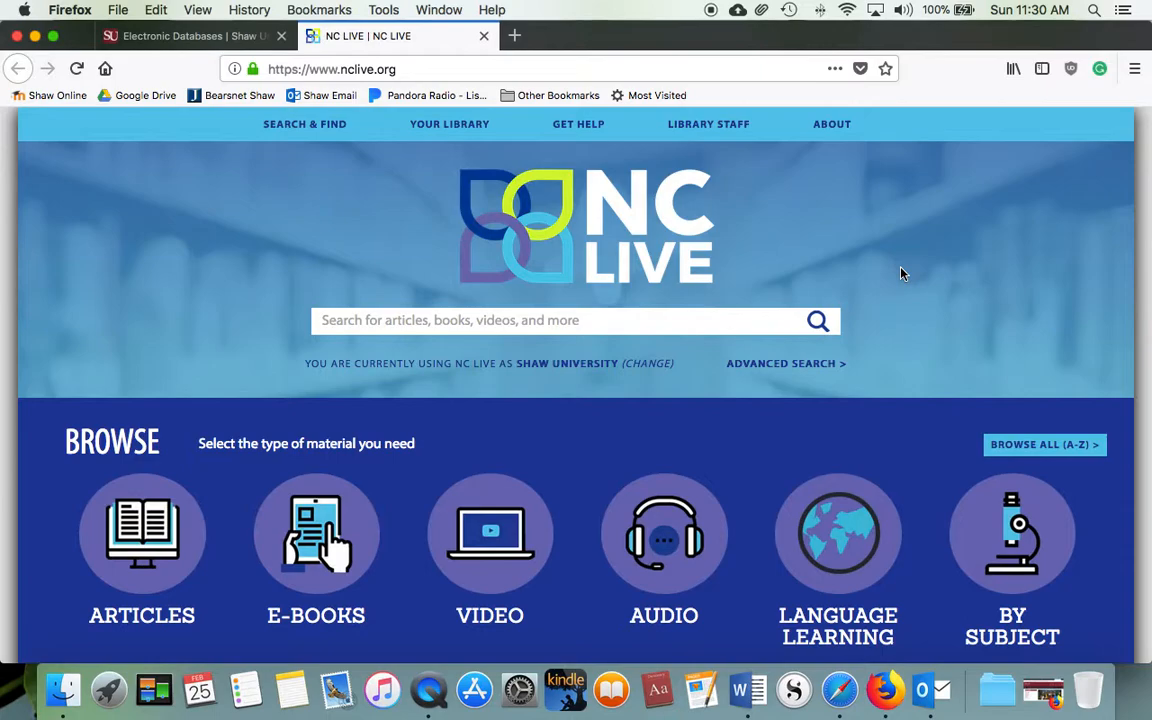
{"action": "type", "text": "creative writing fiction"}
{"action": "key", "text": "Return"}
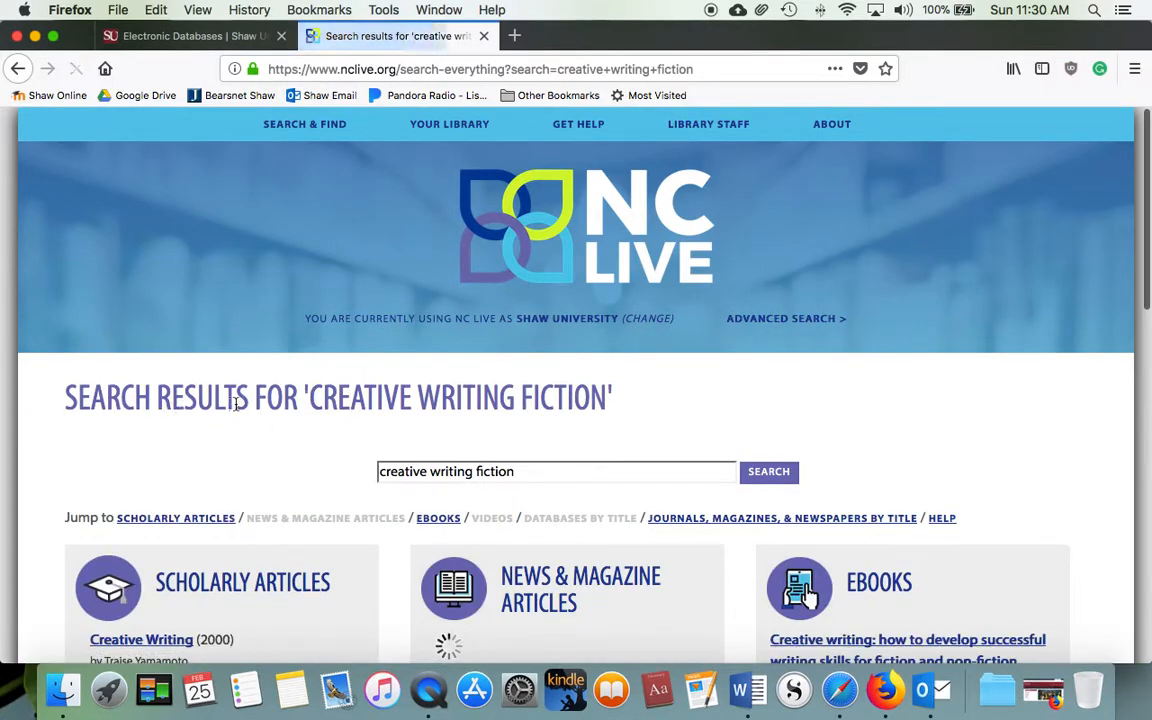
- Review the search results by material type, highlighting the Scholarly Articles heading and scanning the articles listed under it
{"action": "scroll", "coordinate": [340, 430], "scroll_direction": "down", "scroll_amount": 3}
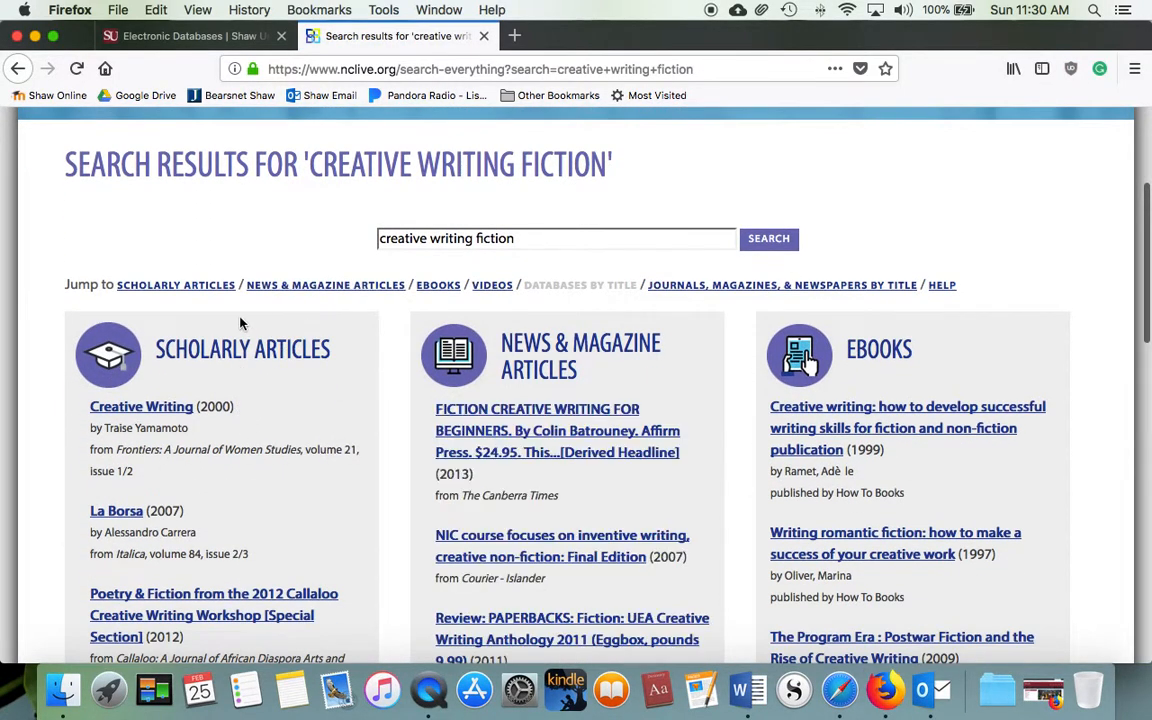
{"action": "left_click_drag", "start_coordinate": [328, 352], "coordinate": [162, 358]}
{"action": "left_click", "coordinate": [203, 352]}
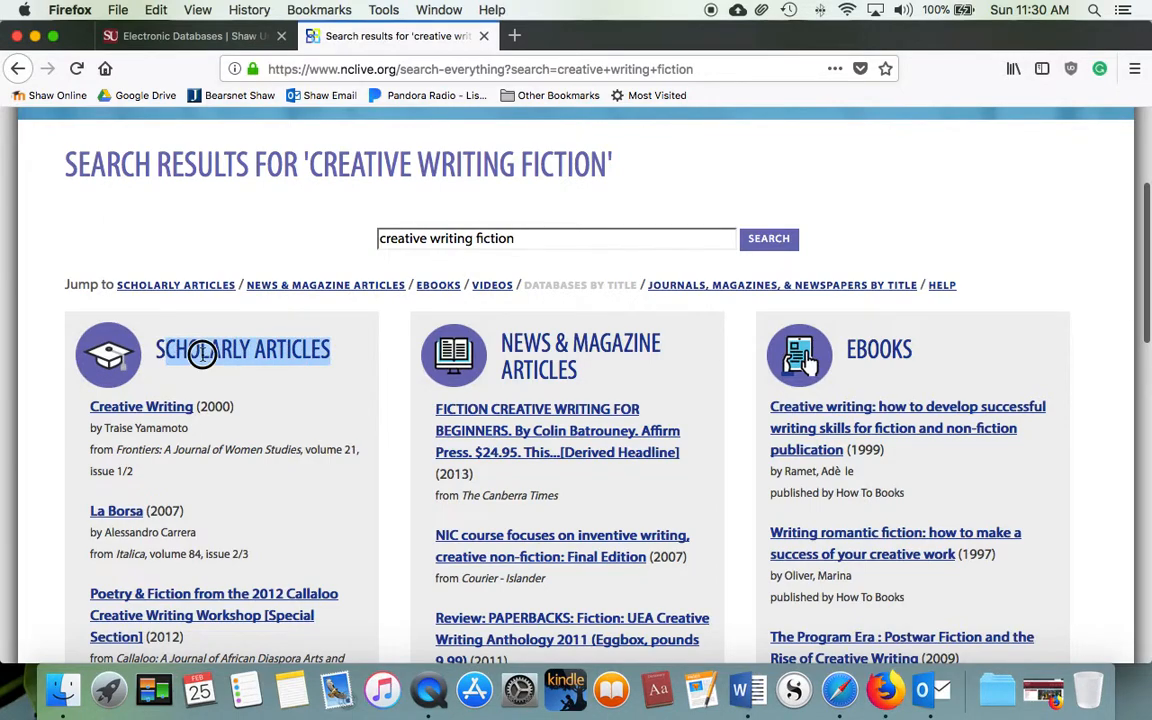
{"action": "left_click_drag", "start_coordinate": [330, 352], "coordinate": [150, 352]}
{"action": "scroll", "coordinate": [258, 392], "scroll_direction": "up", "scroll_amount": 3}
{"action": "scroll", "coordinate": [258, 388], "scroll_direction": "down", "scroll_amount": 7}
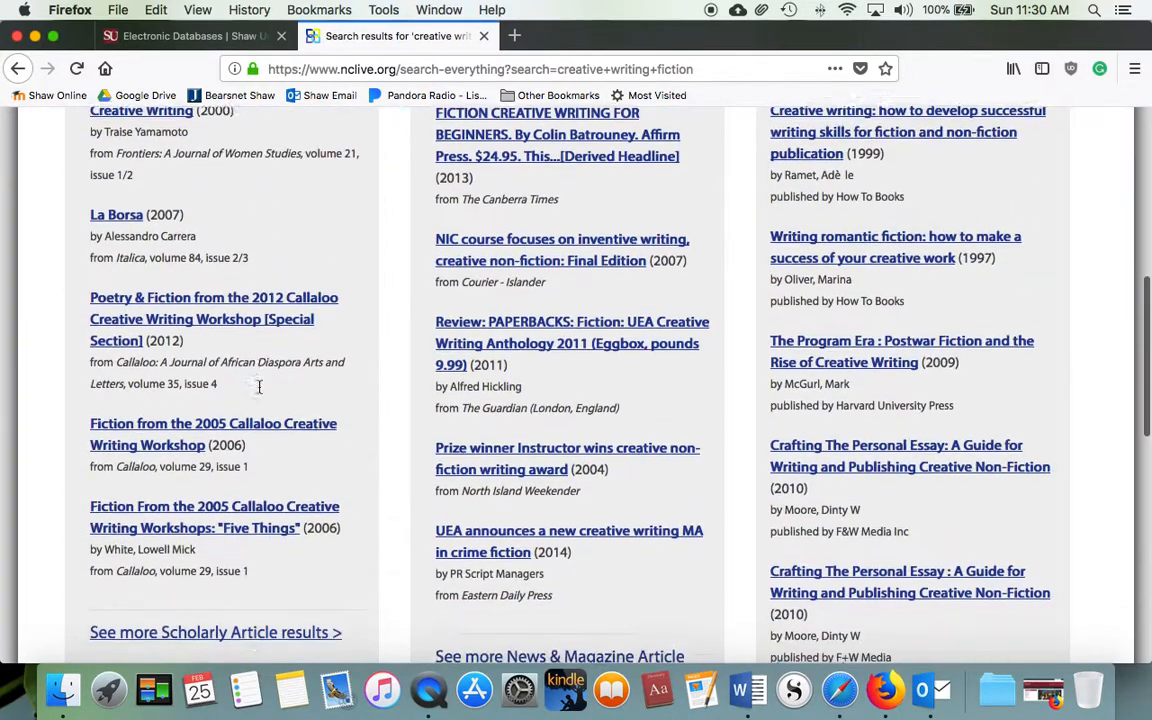
- Compare the entries listed under Scholarly Articles, News & Magazine Articles and eBooks, and clear the highlighted heading
{"action": "scroll", "coordinate": [258, 392], "scroll_direction": "up", "scroll_amount": 6}
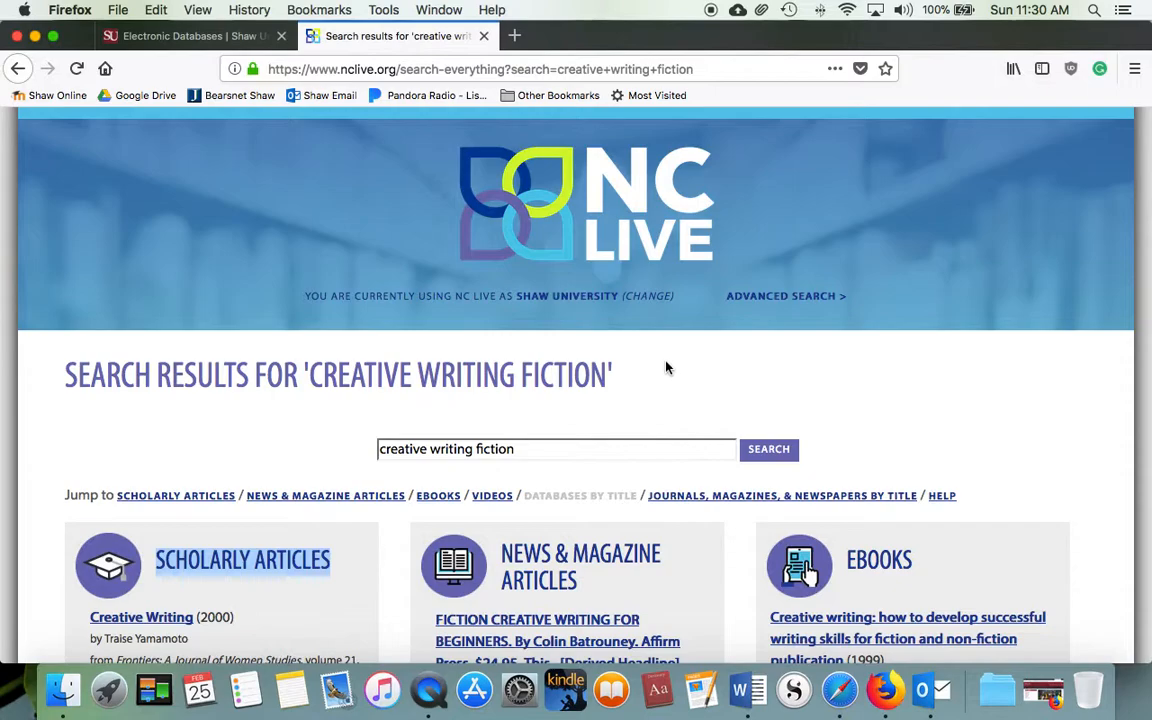
{"action": "scroll", "coordinate": [670, 369], "scroll_direction": "down", "scroll_amount": 5}
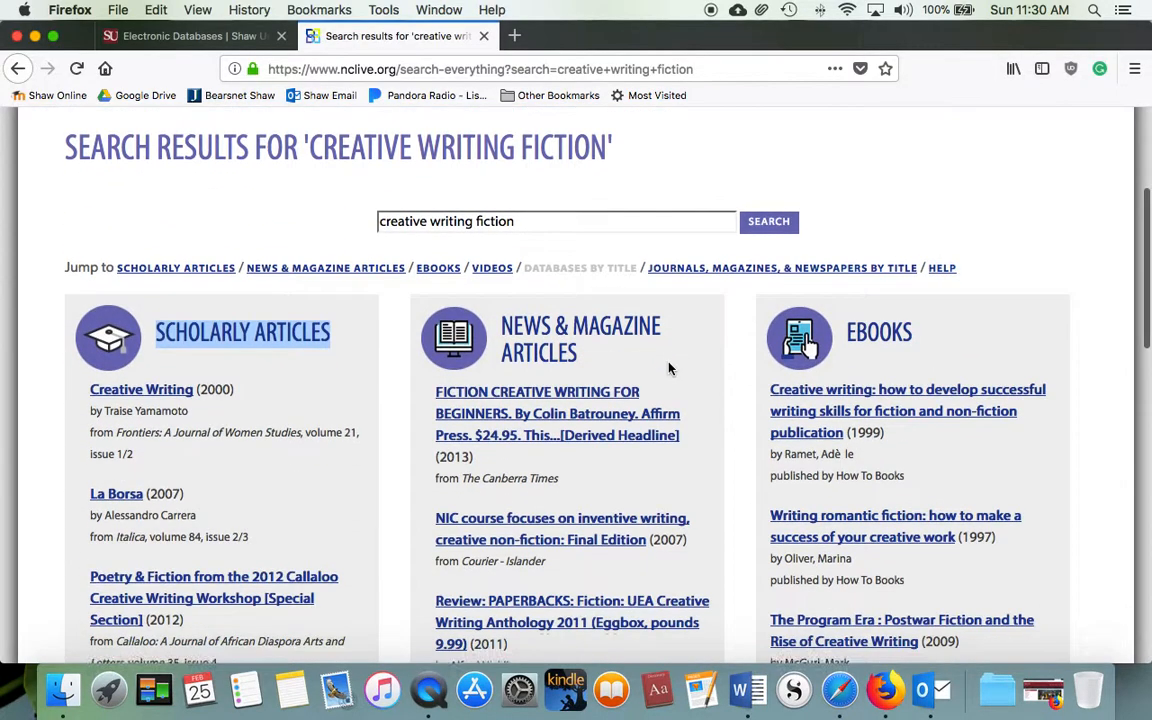
{"action": "scroll", "coordinate": [288, 438], "scroll_direction": "down", "scroll_amount": 4}
{"action": "scroll", "coordinate": [281, 442], "scroll_direction": "up", "scroll_amount": 1}
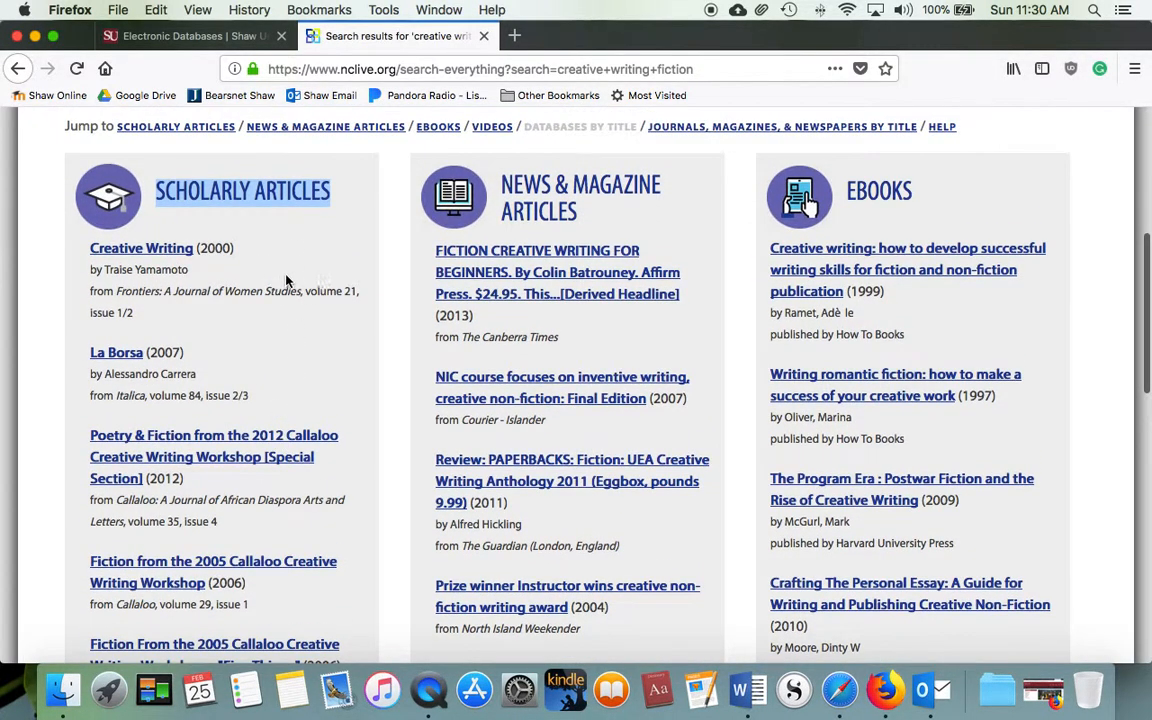
{"action": "scroll", "coordinate": [270, 375], "scroll_direction": "down", "scroll_amount": 4}
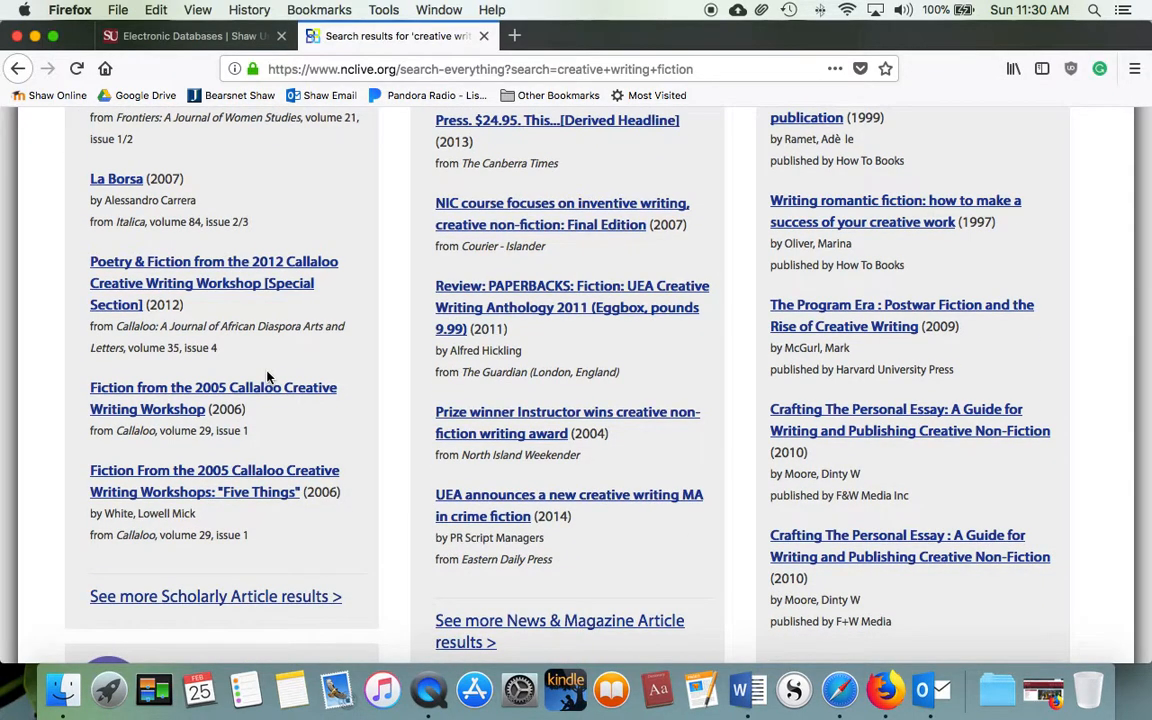
{"action": "scroll", "coordinate": [268, 377], "scroll_direction": "up", "scroll_amount": 8}
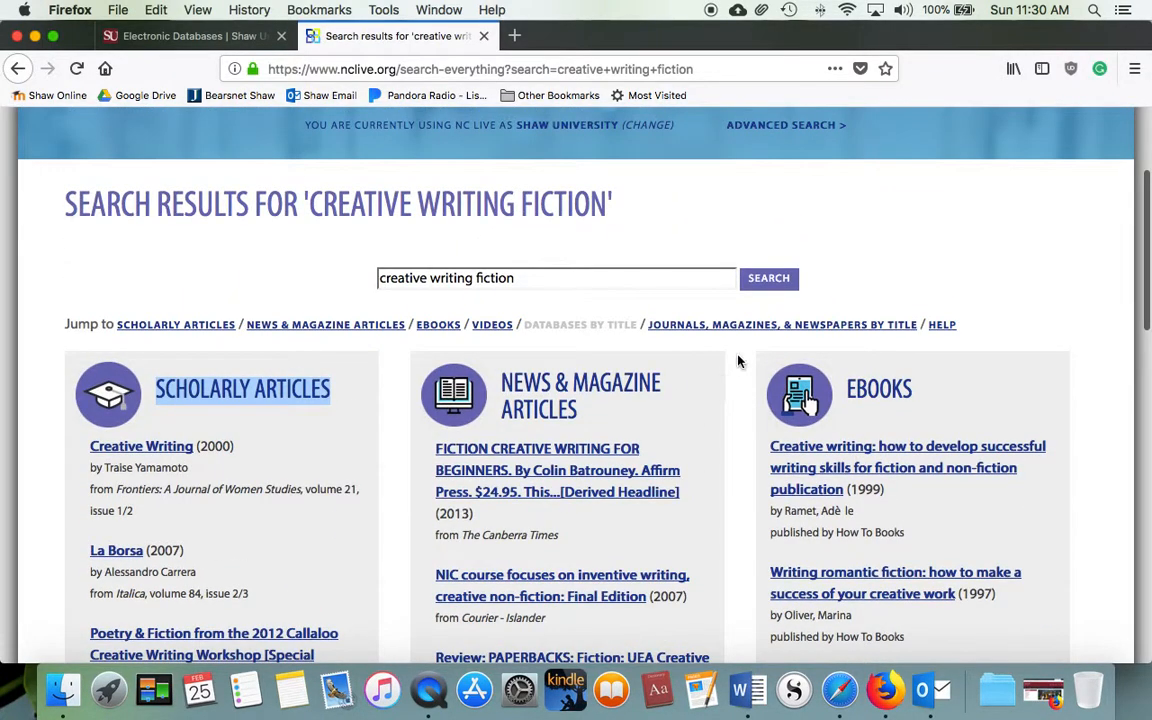
{"action": "left_click", "coordinate": [303, 442]}
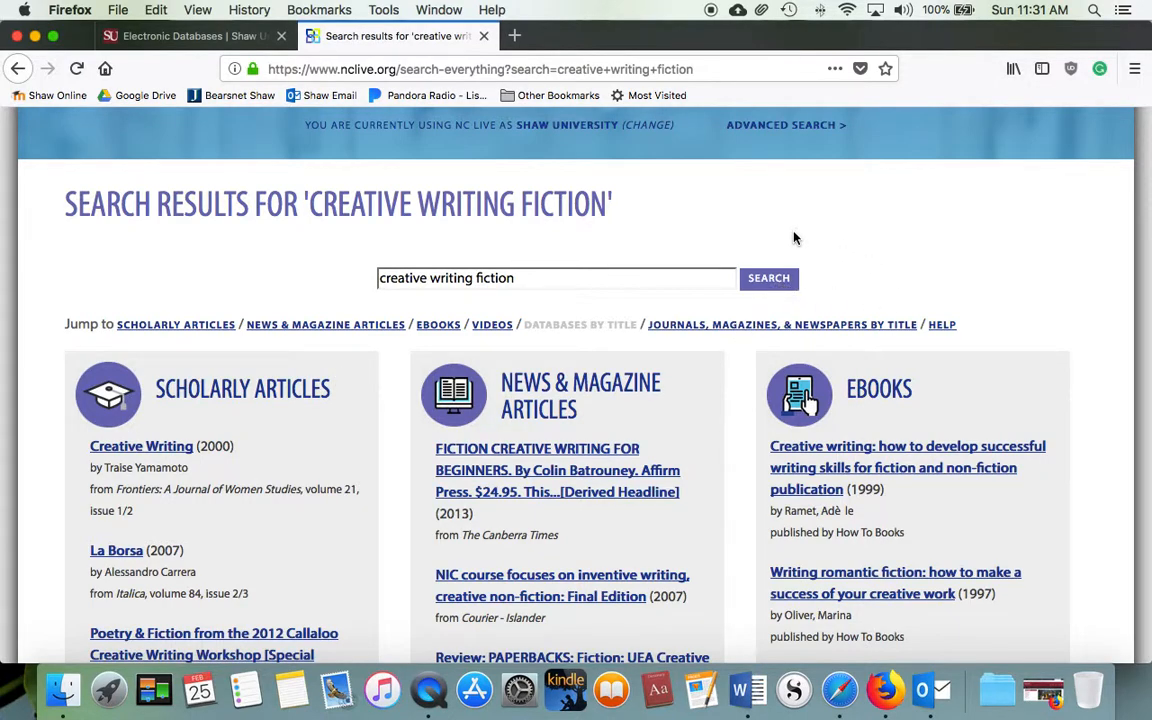
- Open NC LIVE's advanced search, review its limiters and restrict the results to items with full text online
{"action": "left_click", "coordinate": [788, 128]}
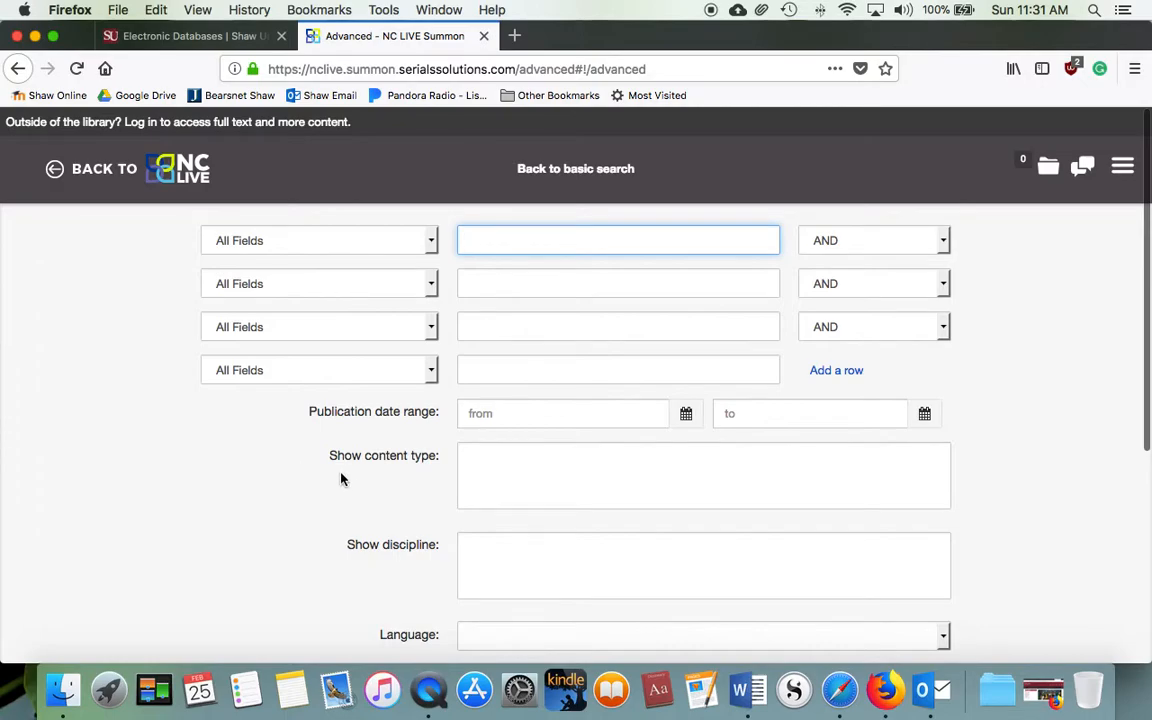
{"action": "scroll", "coordinate": [303, 481], "scroll_direction": "down", "scroll_amount": 5}
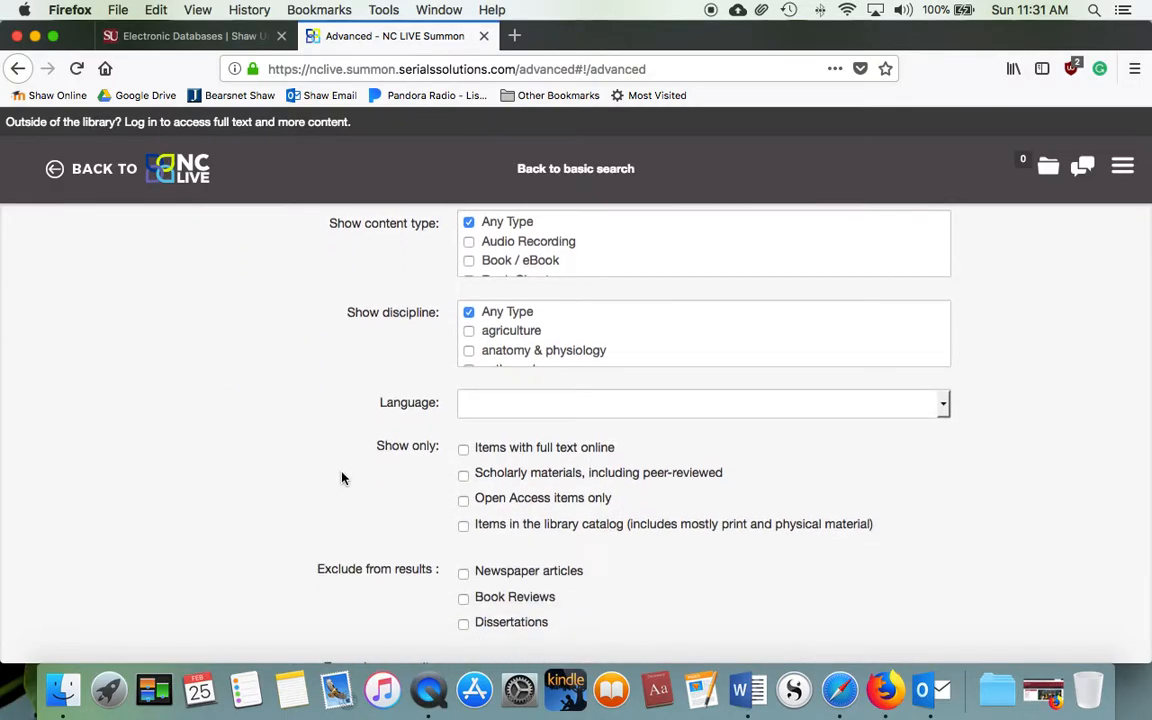
{"action": "scroll", "coordinate": [344, 478], "scroll_direction": "down", "scroll_amount": 5}
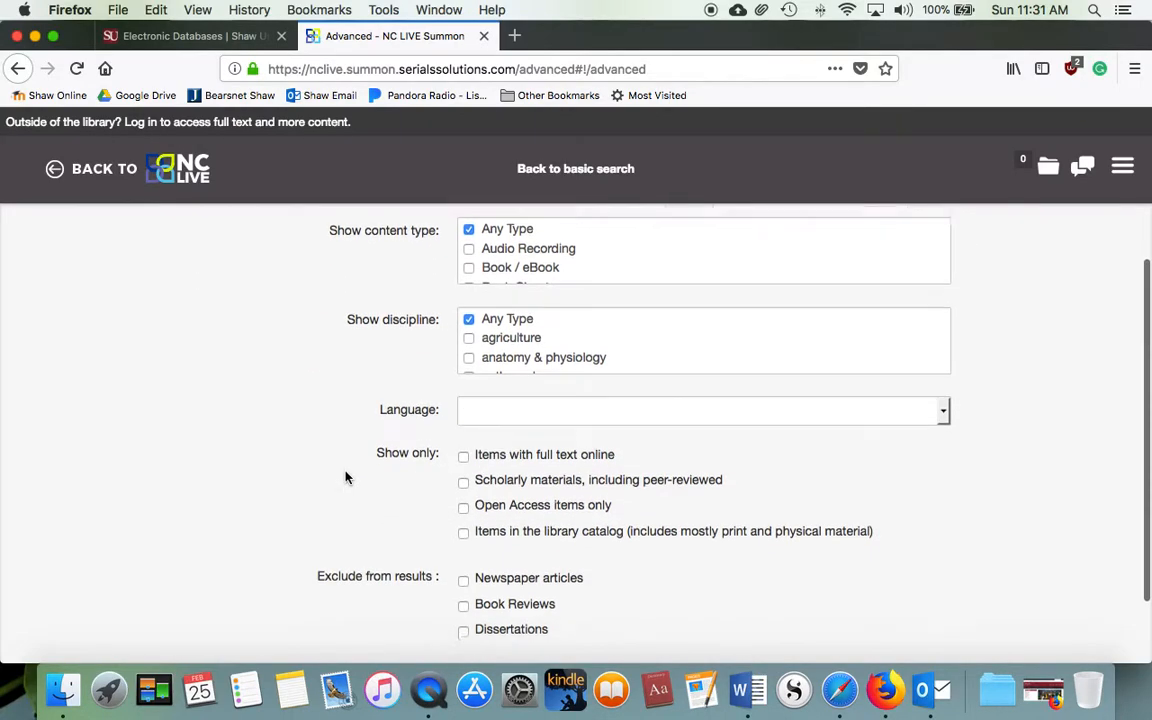
{"action": "scroll", "coordinate": [344, 478], "scroll_direction": "down", "scroll_amount": 2}
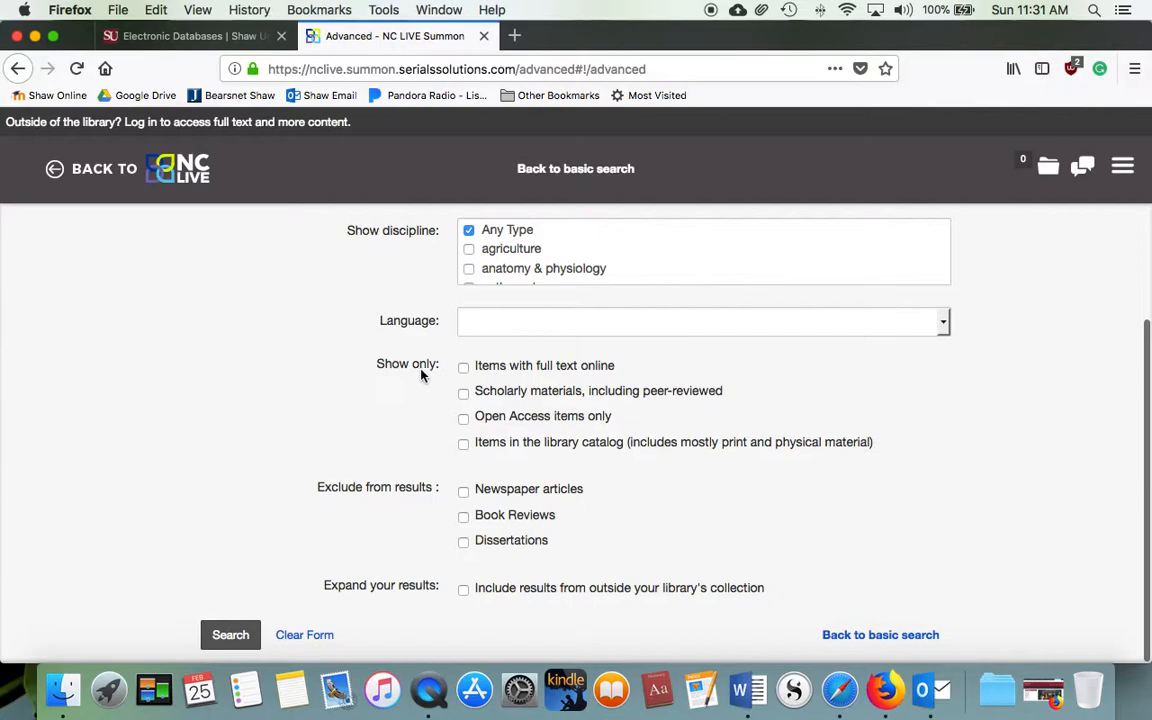
{"action": "left_click", "coordinate": [463, 367]}
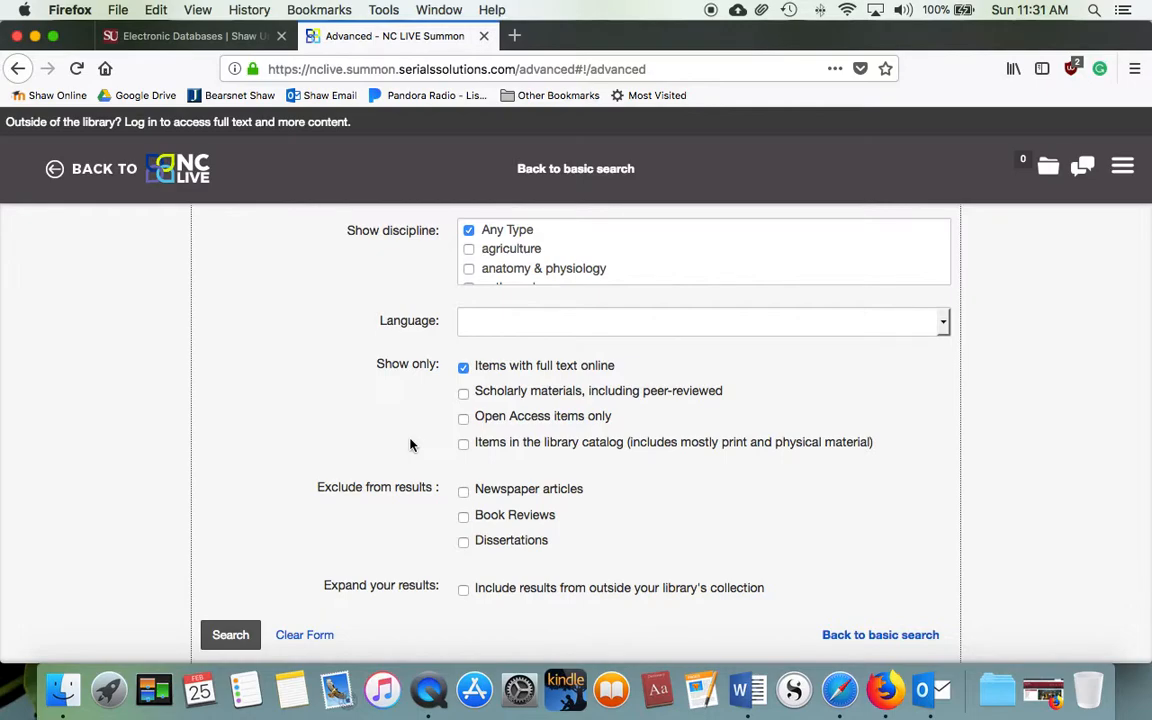
- Turn off the ad blocker for the advanced search site and also limit the results to scholarly materials, including peer-reviewed
{"action": "left_click", "coordinate": [1071, 68]}
{"action": "left_click", "coordinate": [1023, 320]}
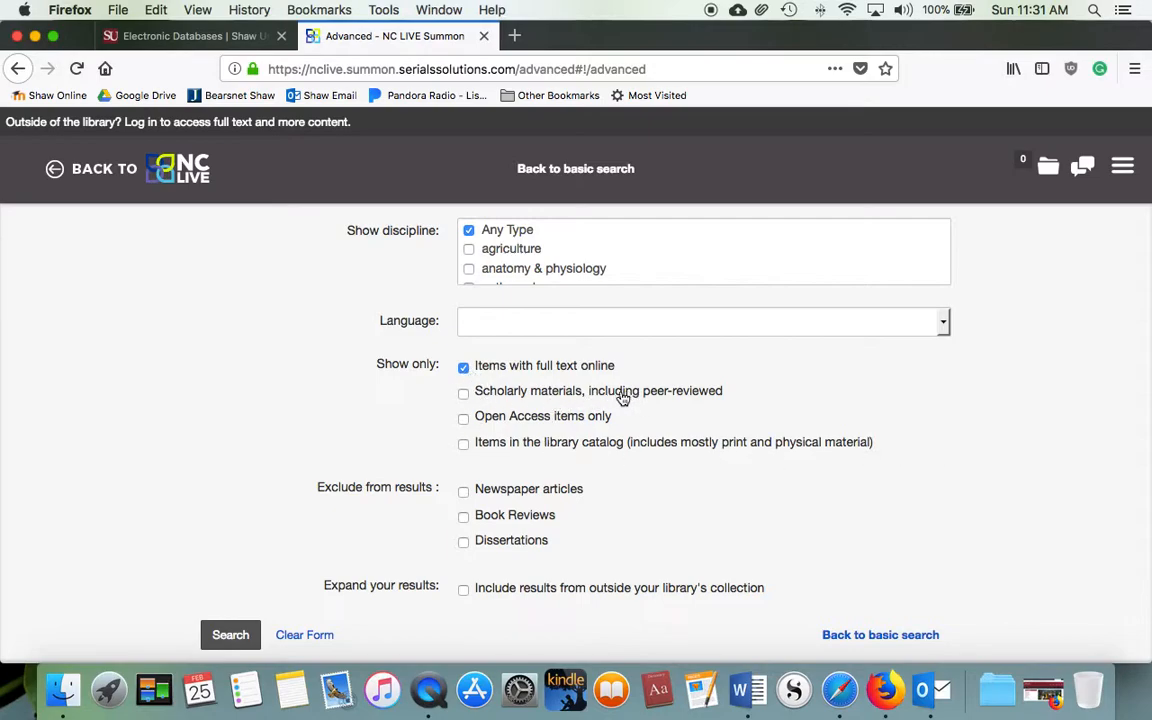
{"action": "left_click", "coordinate": [470, 393]}
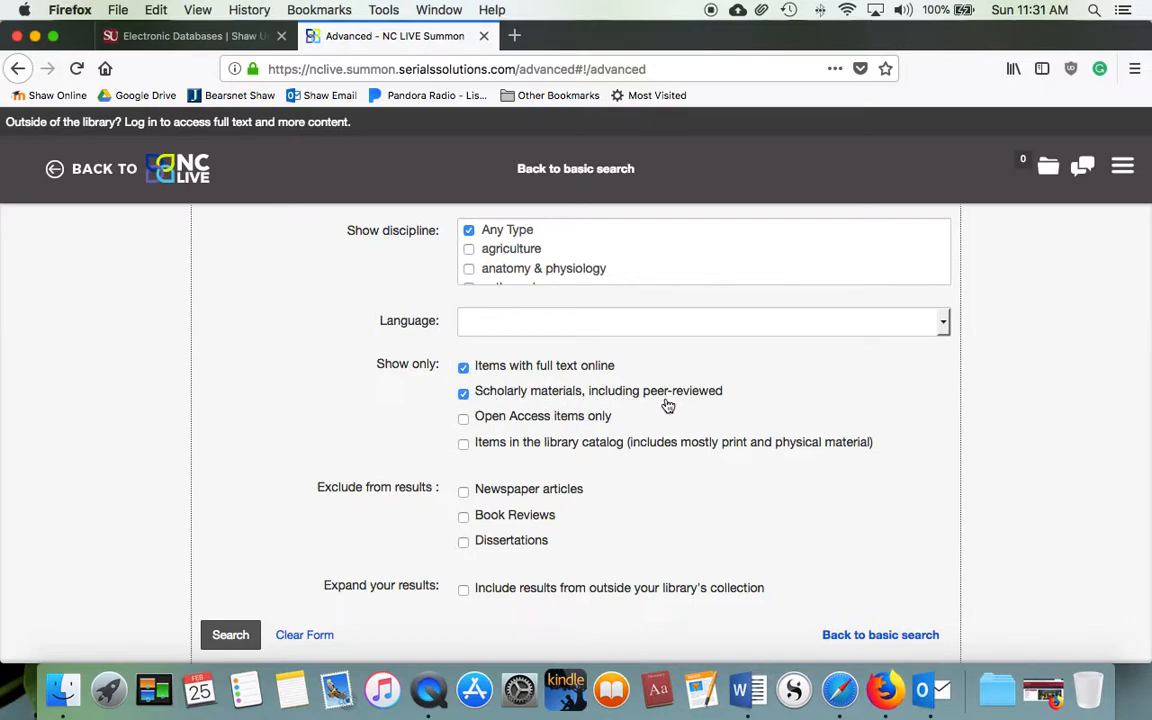
- Run the advanced search for "creating writing fiction" in all fields
{"action": "scroll", "coordinate": [527, 458], "scroll_direction": "up", "scroll_amount": 5}
{"action": "left_click", "coordinate": [514, 244]}
{"action": "type", "text": "cre"}
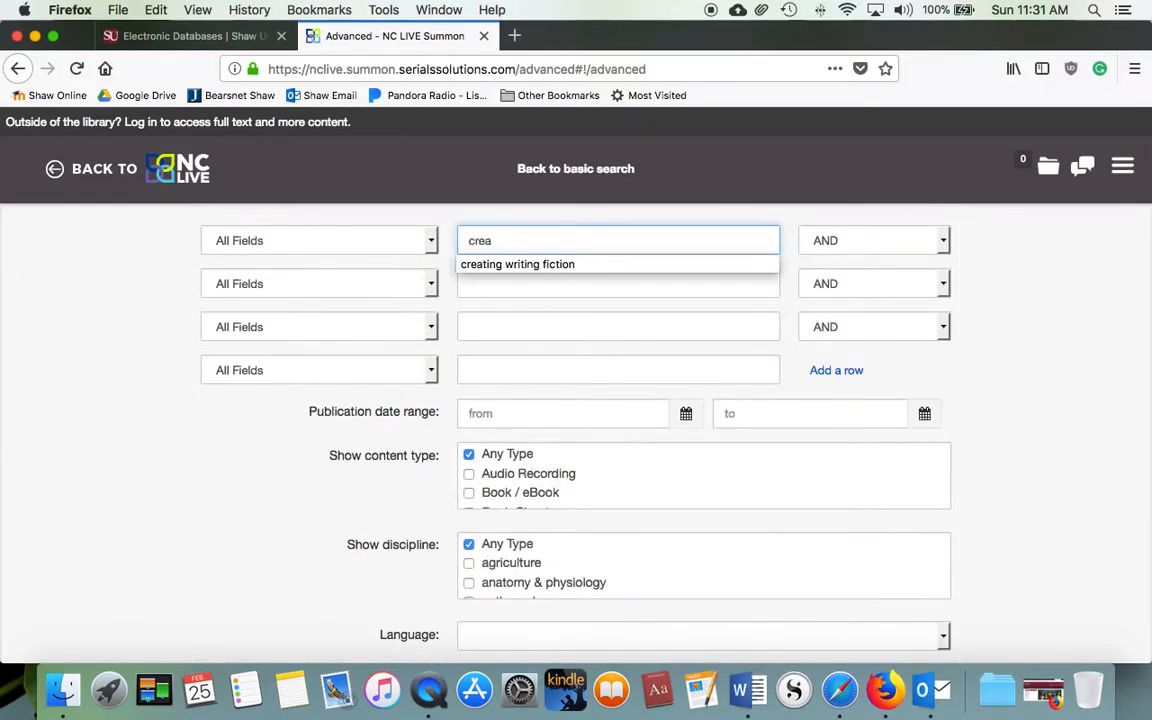
{"action": "type", "text": "a"}
{"action": "key", "text": "Down"}
{"action": "key", "text": "Return"}
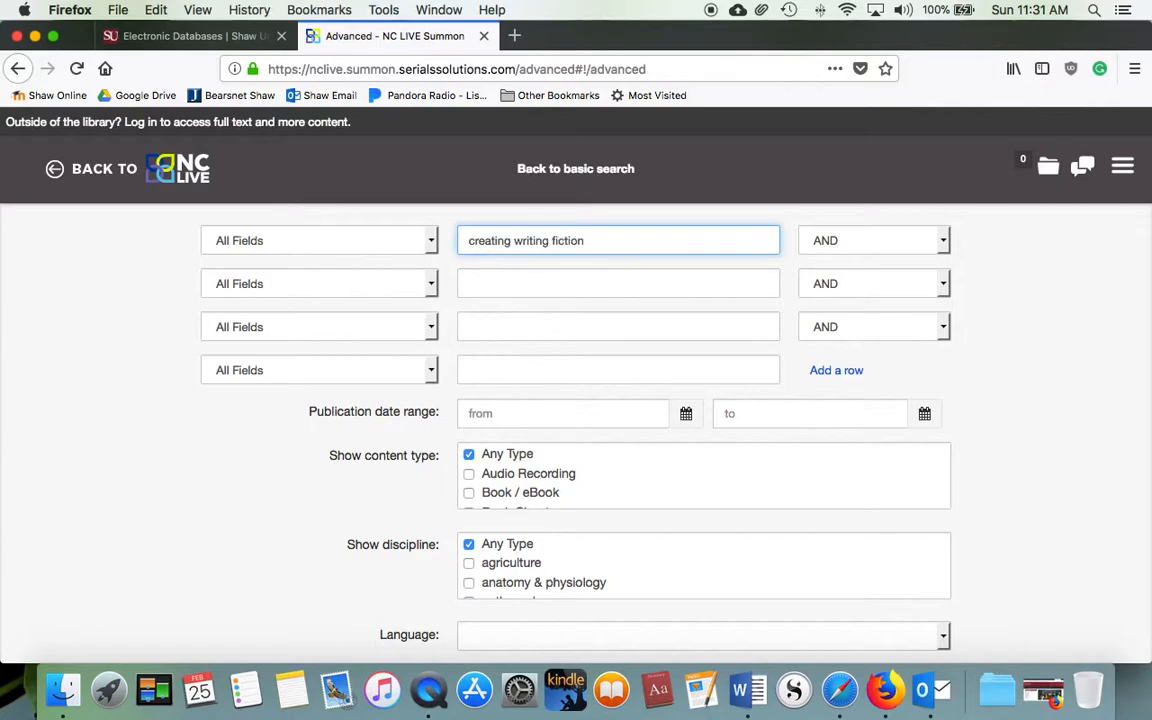
{"action": "key", "text": "Return"}
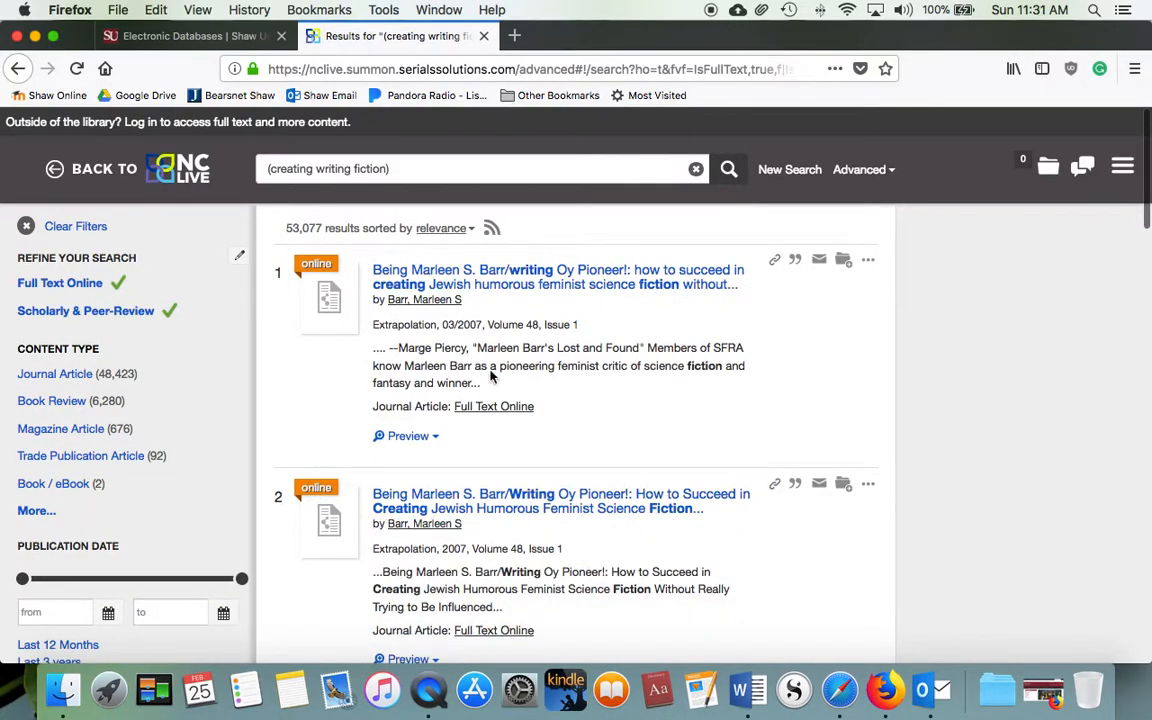
- Scan the titles, journals and summaries of the full-text, peer-reviewed results for a suitable article
{"action": "scroll", "coordinate": [630, 480], "scroll_direction": "down", "scroll_amount": 5}
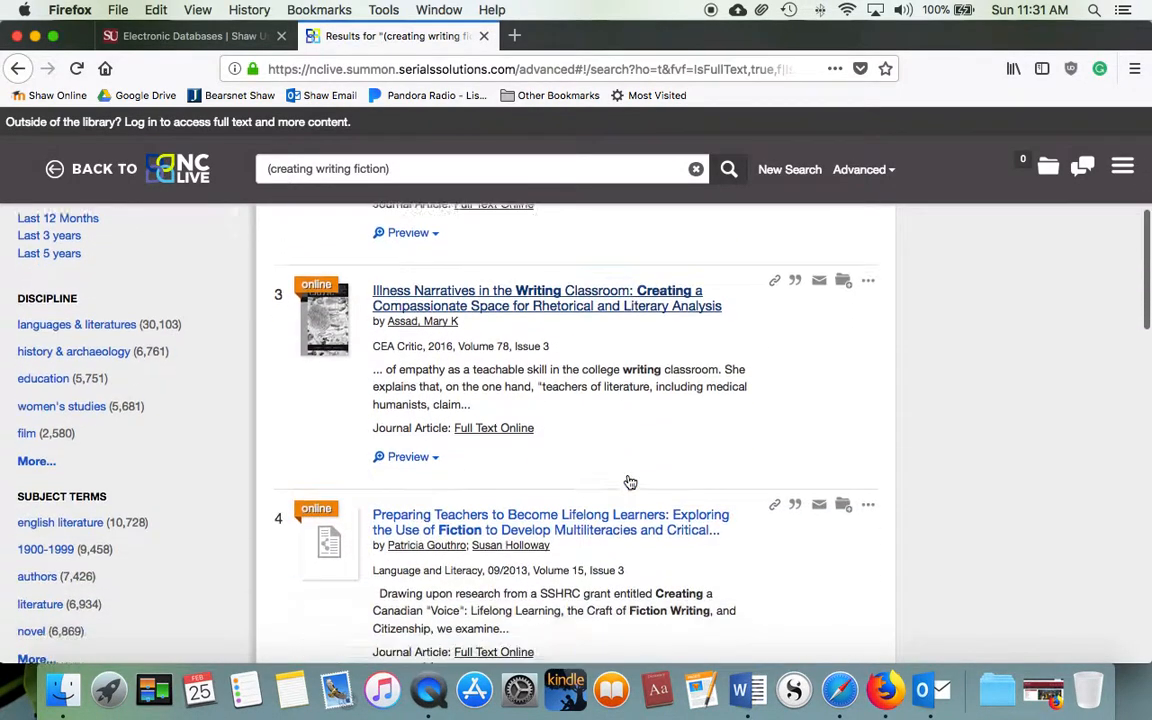
{"action": "scroll", "coordinate": [628, 483], "scroll_direction": "down", "scroll_amount": 3}
{"action": "scroll", "coordinate": [621, 482], "scroll_direction": "up", "scroll_amount": 1}
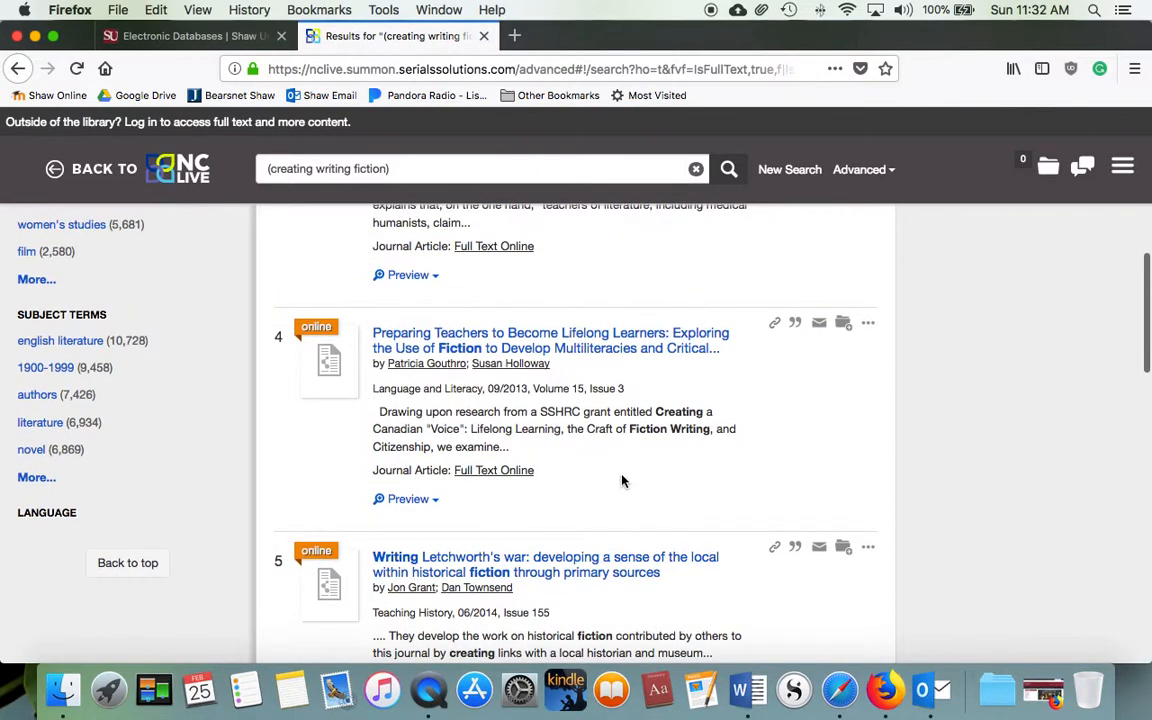
{"action": "scroll", "coordinate": [563, 473], "scroll_direction": "up", "scroll_amount": 1}
{"action": "scroll", "coordinate": [563, 473], "scroll_direction": "down", "scroll_amount": 3}
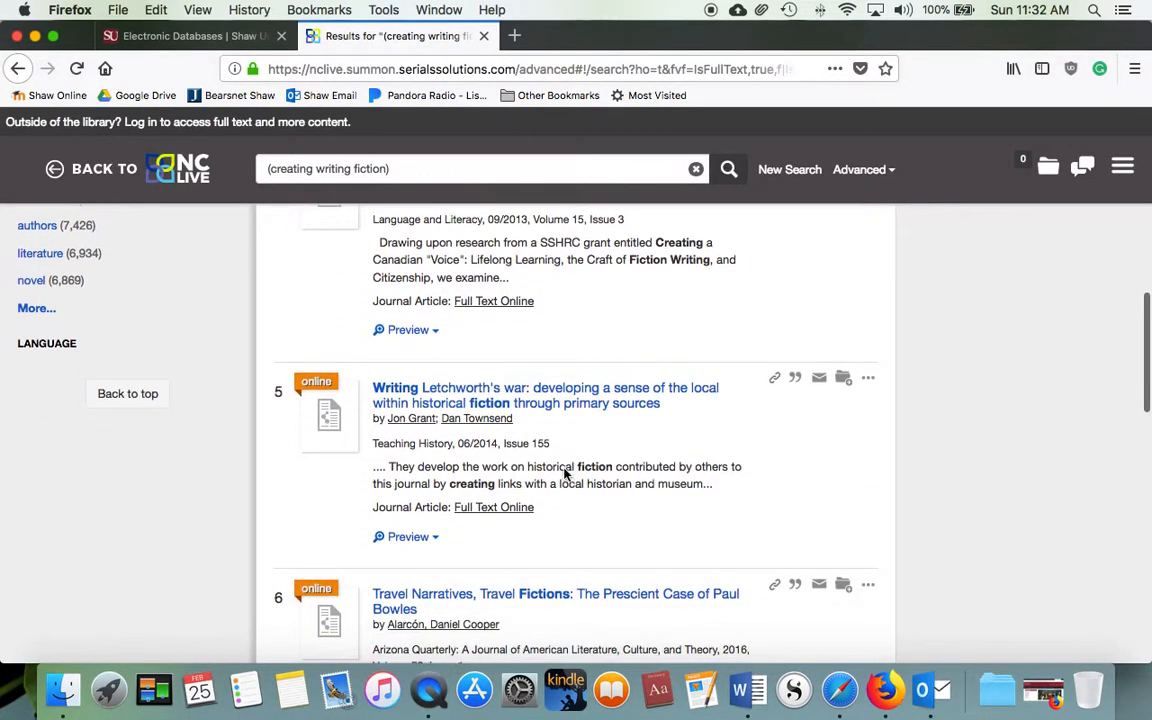
{"action": "scroll", "coordinate": [564, 472], "scroll_direction": "down", "scroll_amount": 1}
{"action": "scroll", "coordinate": [555, 470], "scroll_direction": "down", "scroll_amount": 3}
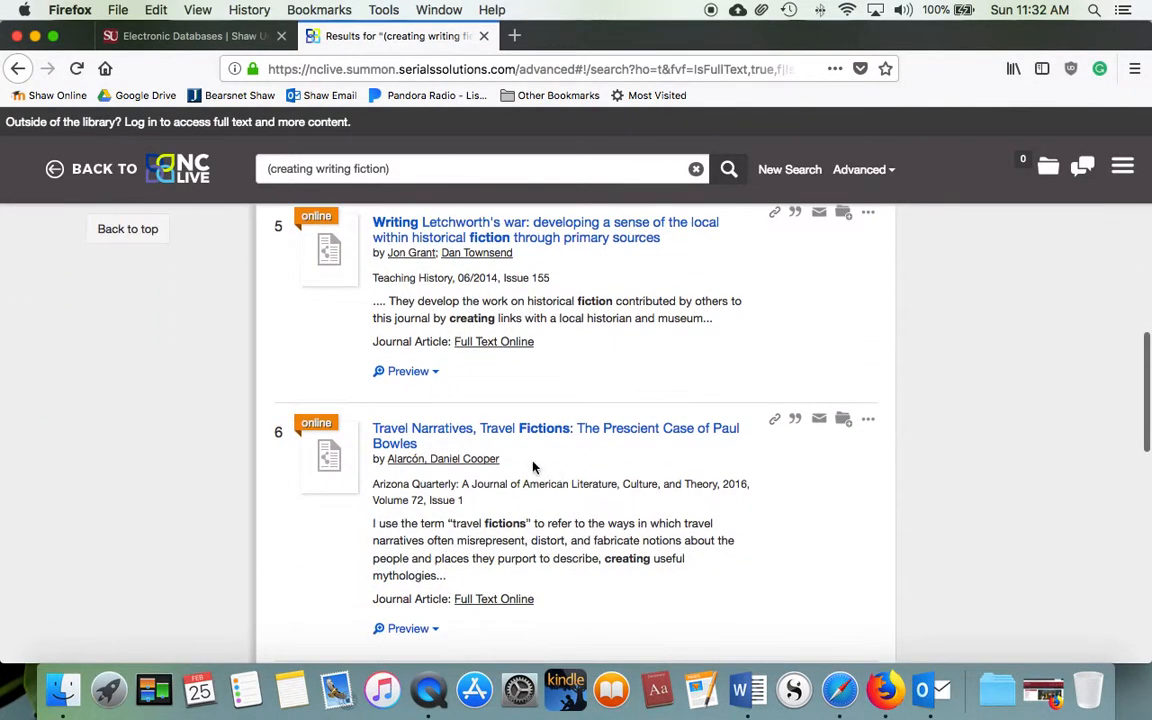
{"action": "scroll", "coordinate": [600, 472], "scroll_direction": "down", "scroll_amount": 1}
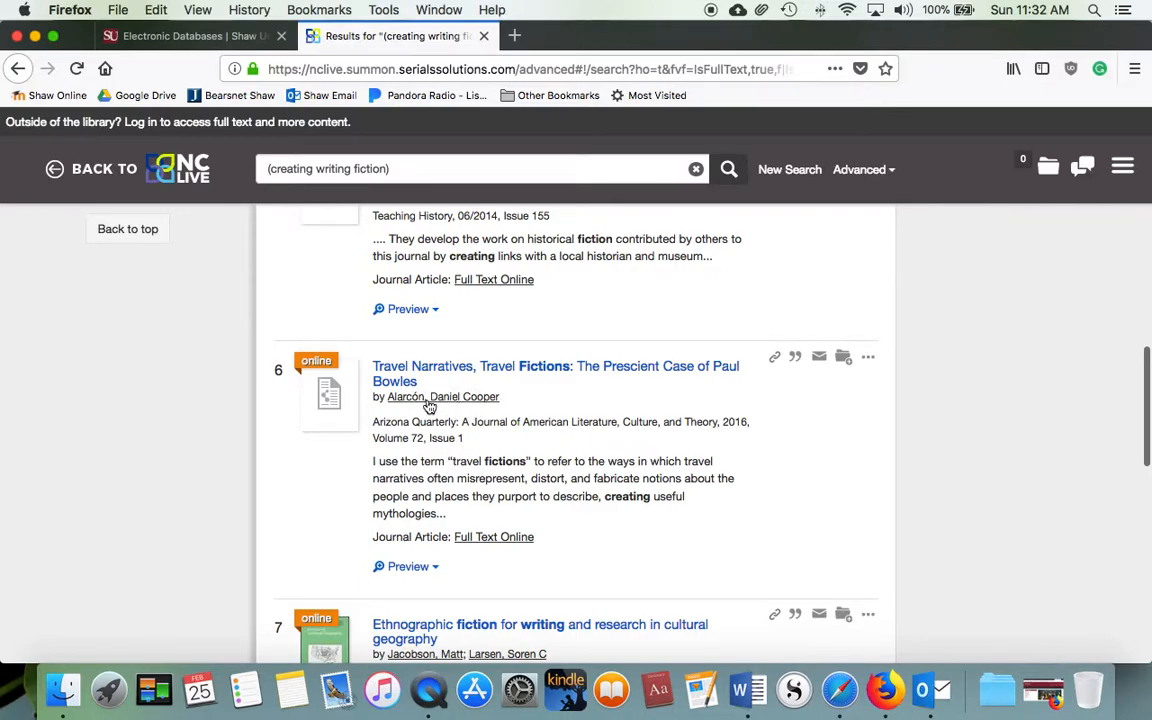
- Open the article "Travel Narratives, Travel Fictions: The Prescient Case of Paul Bowles" and look over its abstract and full text
{"action": "left_click", "coordinate": [595, 373]}
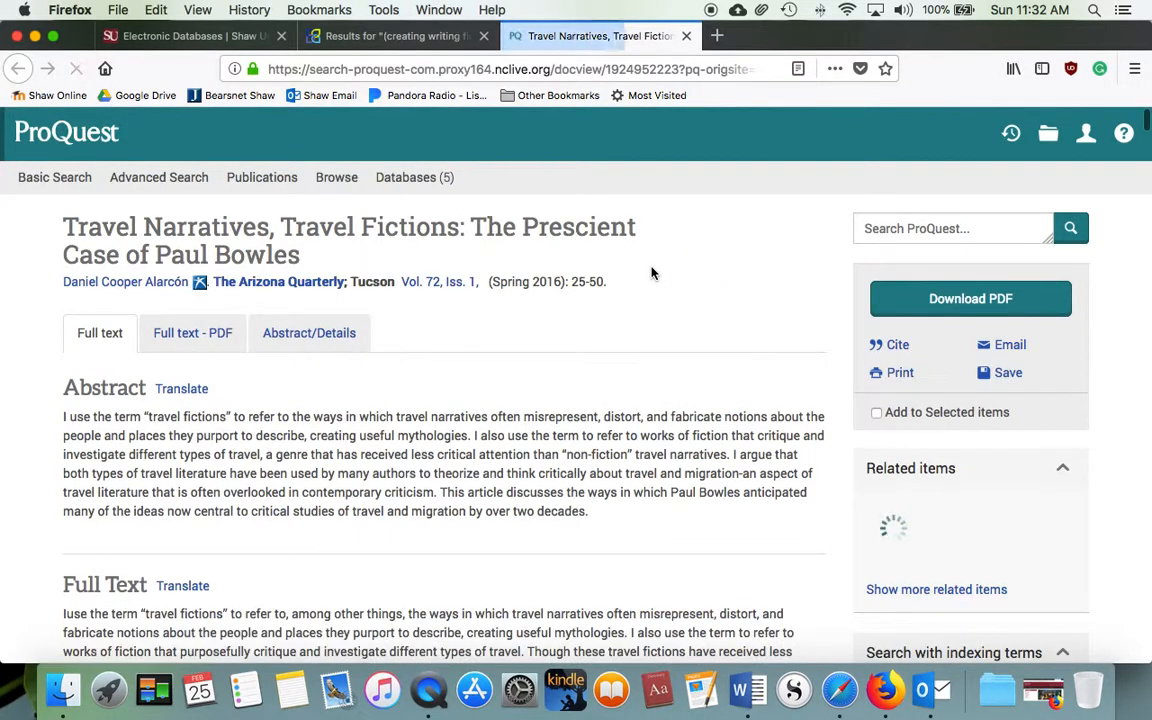
{"action": "scroll", "coordinate": [450, 415], "scroll_direction": "down", "scroll_amount": 3}
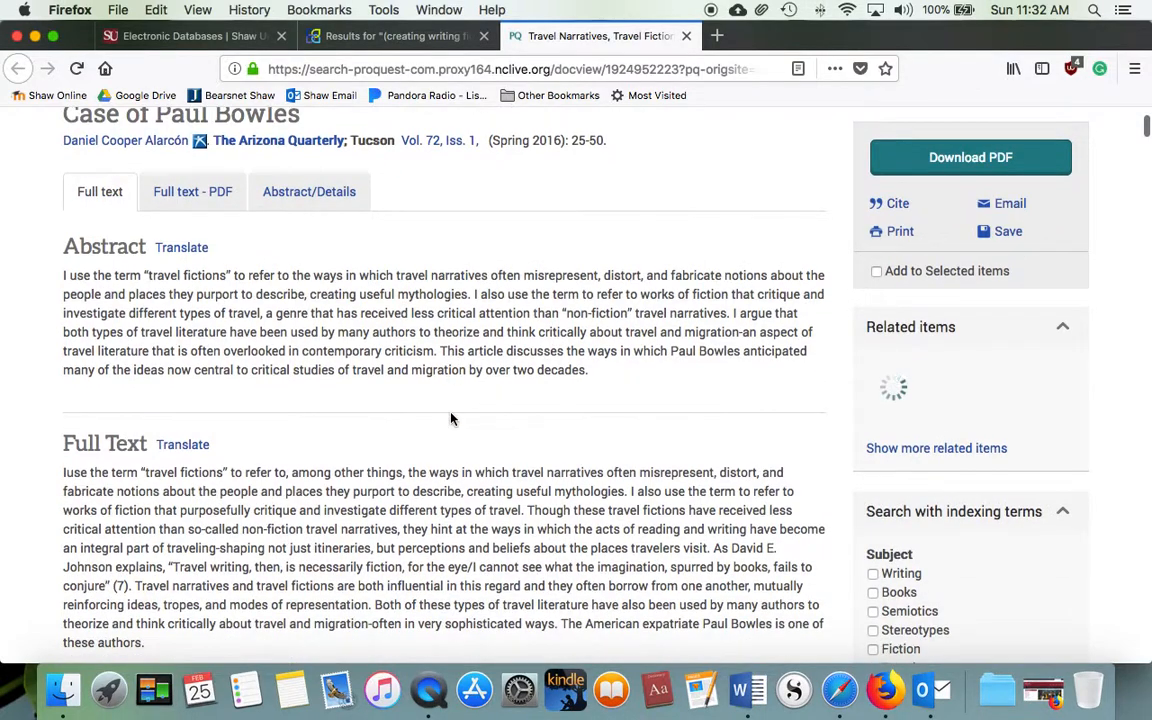
{"action": "scroll", "coordinate": [450, 419], "scroll_direction": "up", "scroll_amount": 2}
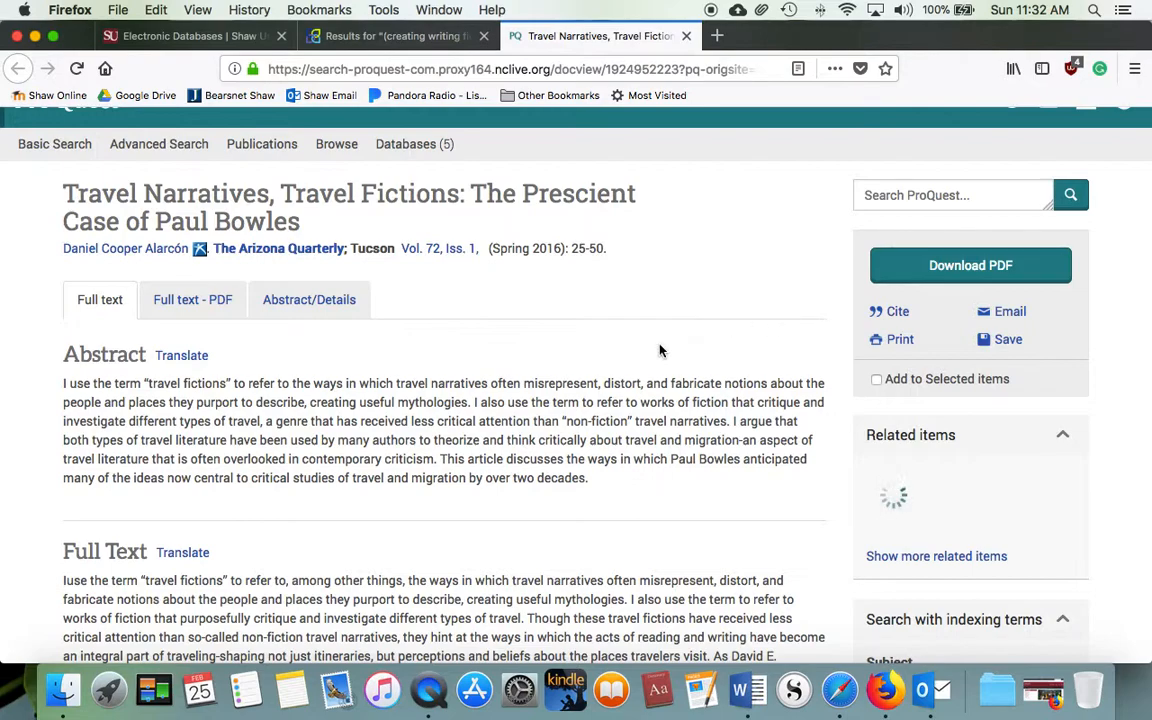
- Try to open the article's citation, and go back to the article page
{"action": "left_click", "coordinate": [898, 314]}
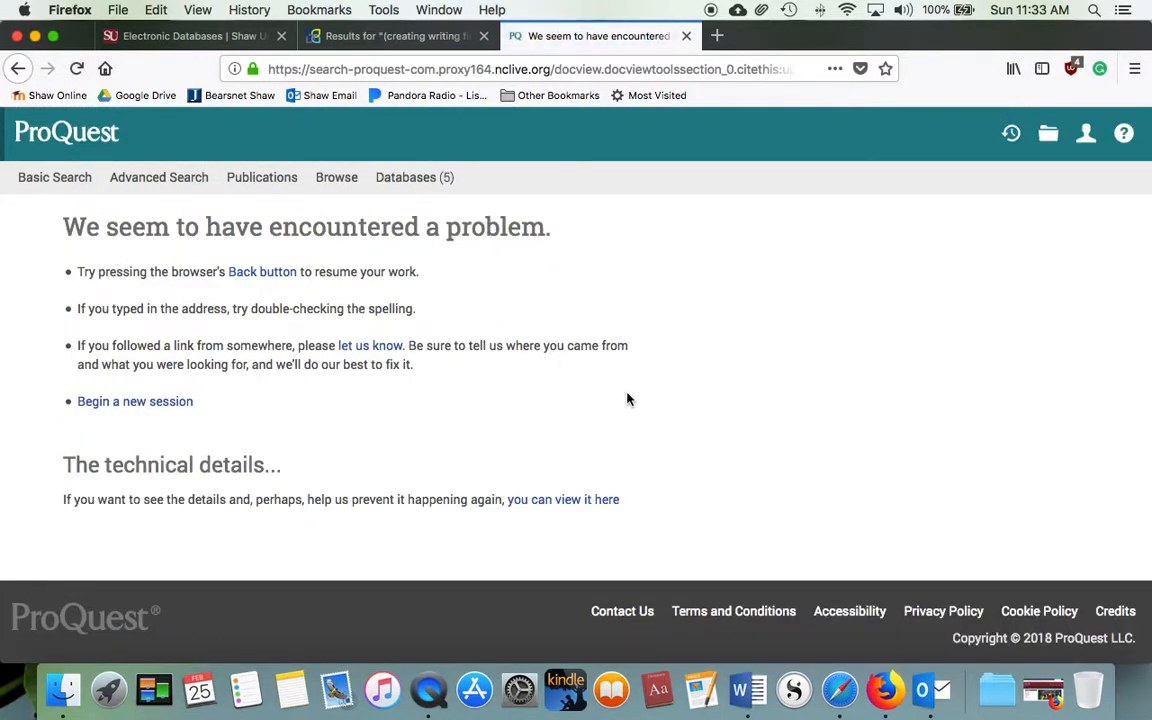
{"action": "left_click", "coordinate": [263, 273]}
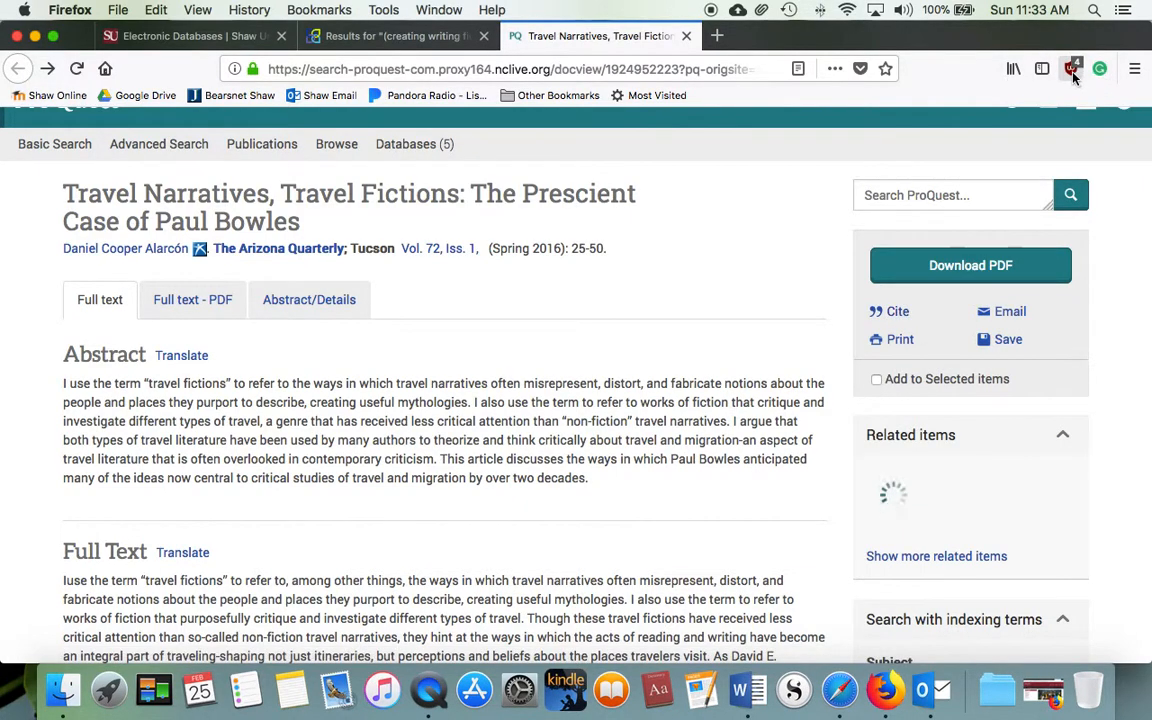
- Turn off the browser's ad blocker for the ProQuest article site
{"action": "left_click", "coordinate": [1071, 68]}
{"action": "left_click", "coordinate": [1040, 148]}
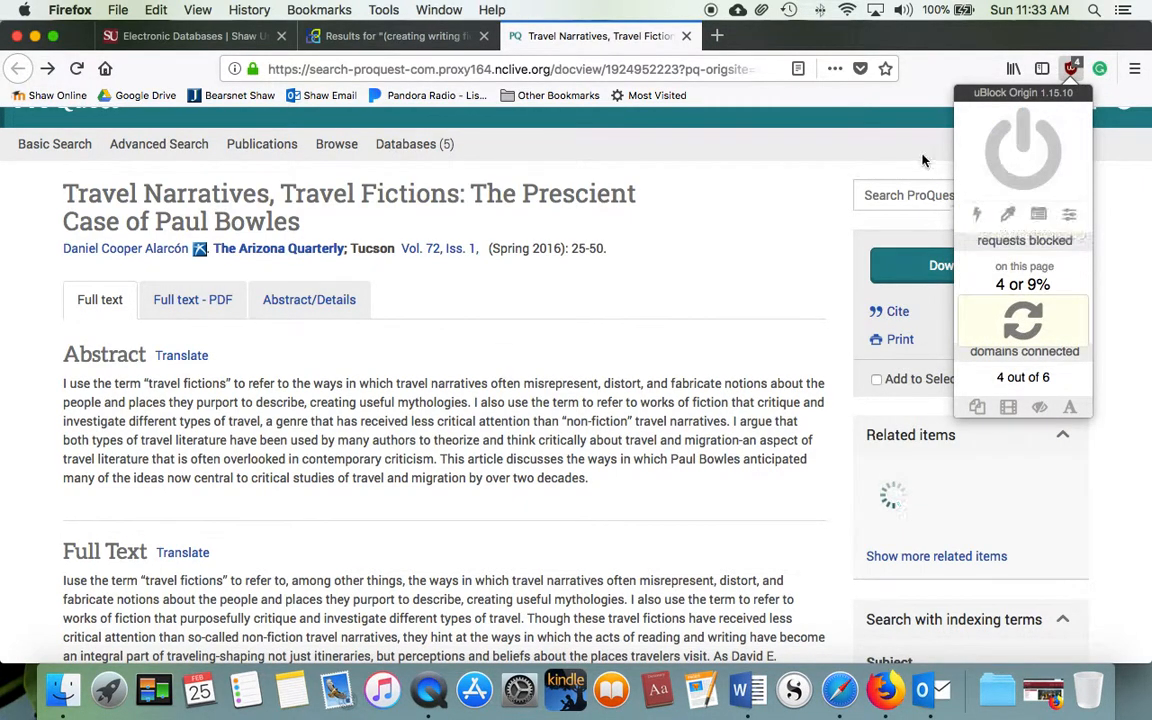
{"action": "left_click", "coordinate": [820, 173]}
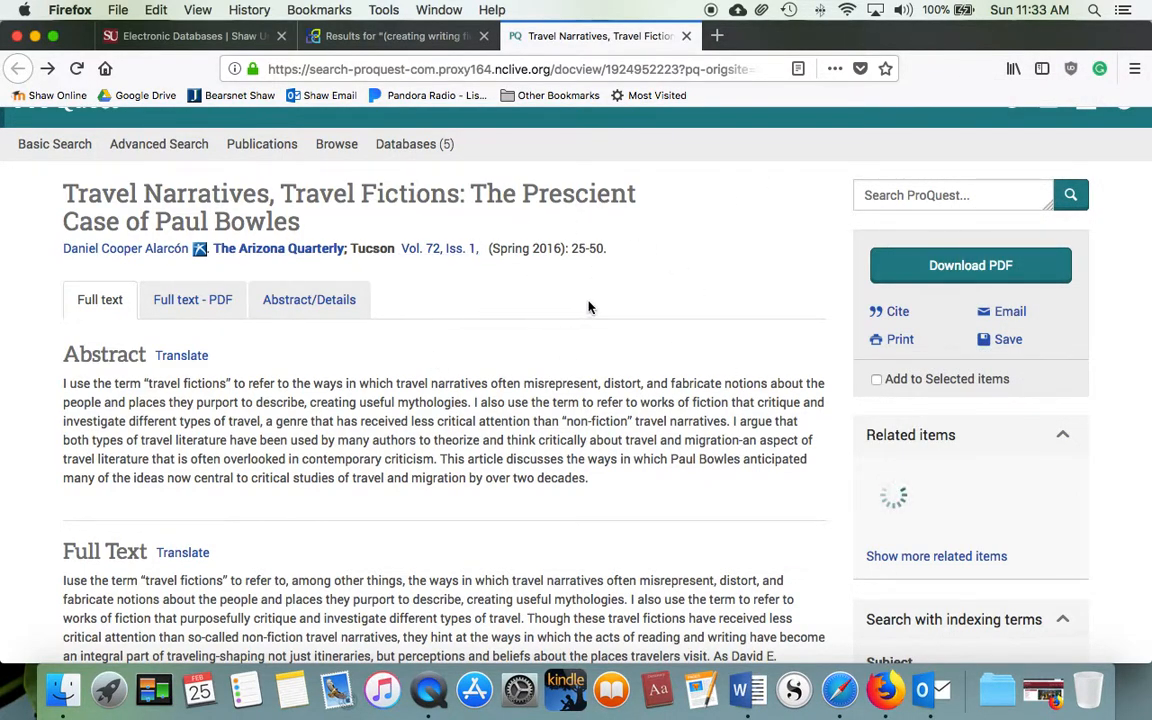
- Bring up the article's APA 6th edition citation, select the whole citation text and close the citation dialog
{"action": "left_click", "coordinate": [897, 314]}
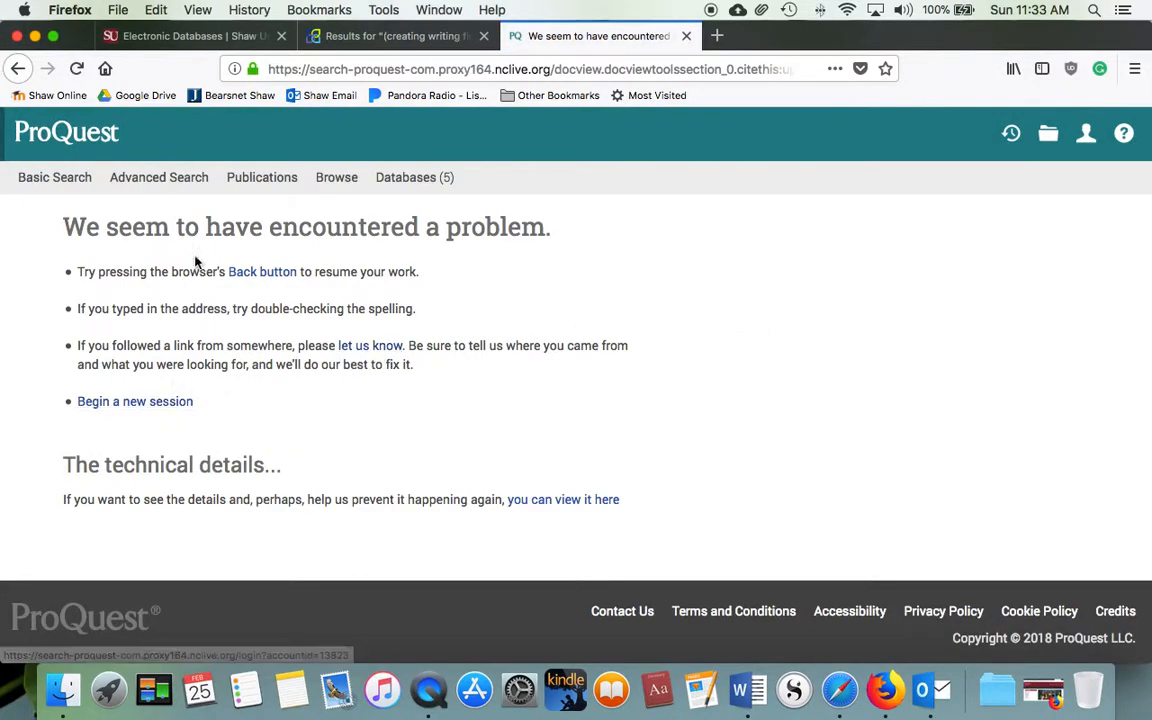
{"action": "left_click", "coordinate": [18, 68]}
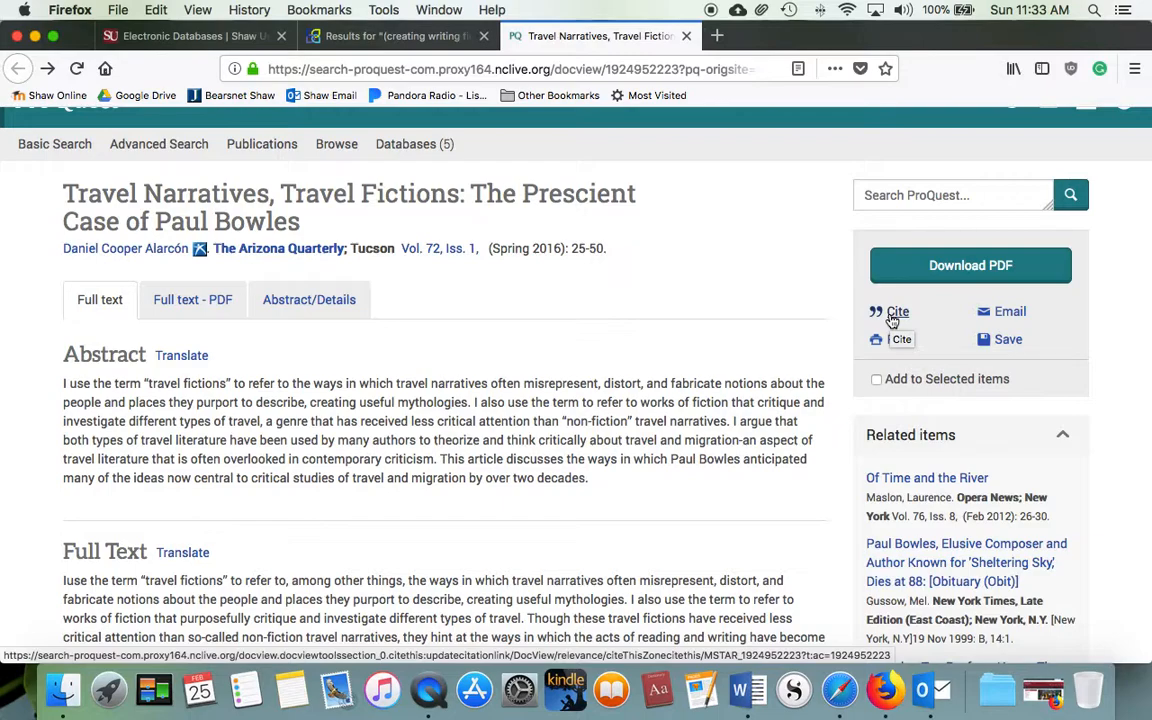
{"action": "left_click", "coordinate": [895, 313]}
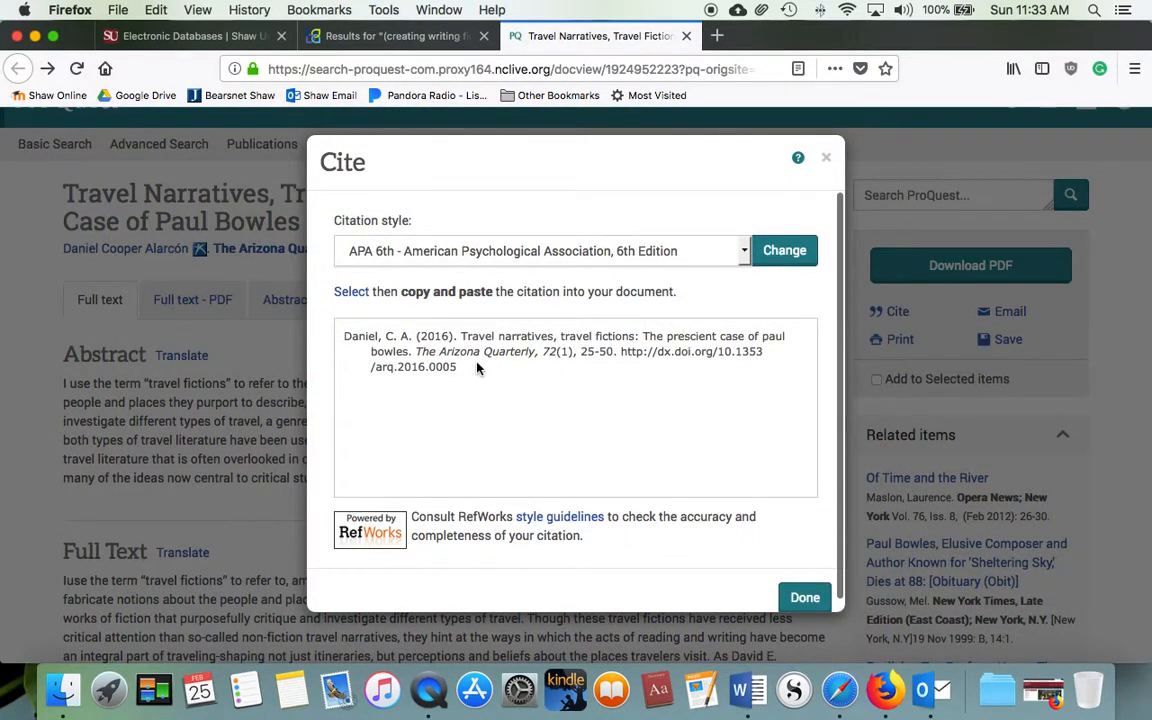
{"action": "left_click_drag", "start_coordinate": [460, 367], "coordinate": [339, 334]}
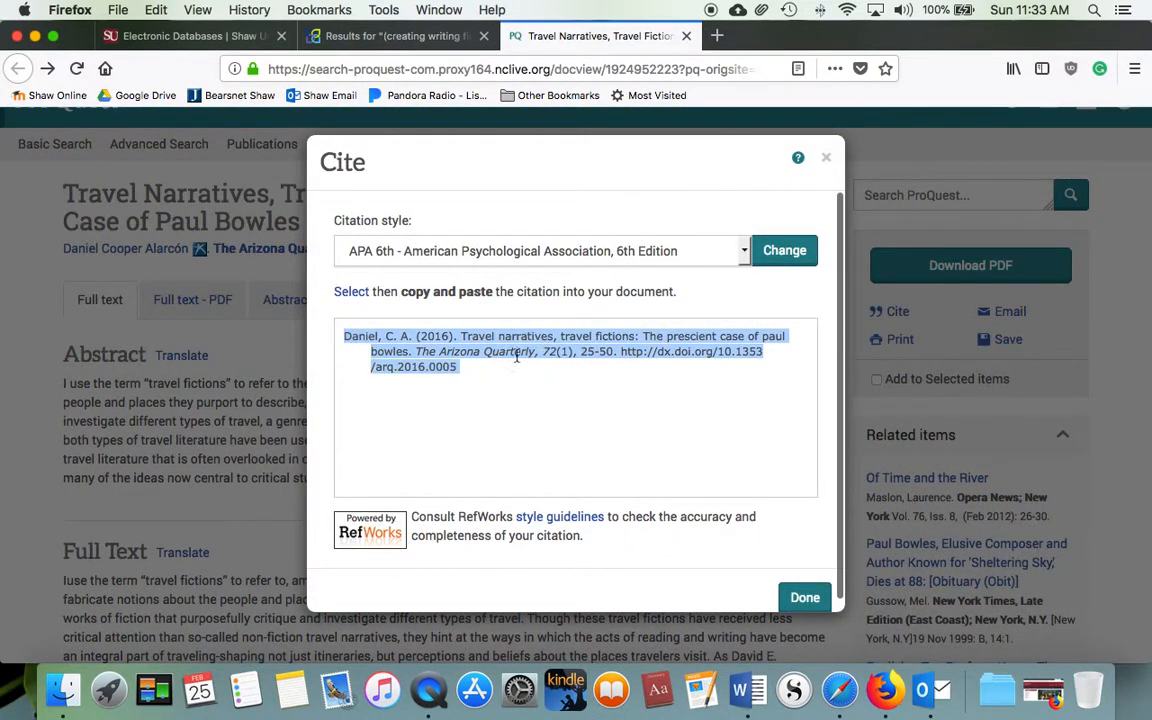
{"action": "left_click", "coordinate": [800, 600]}
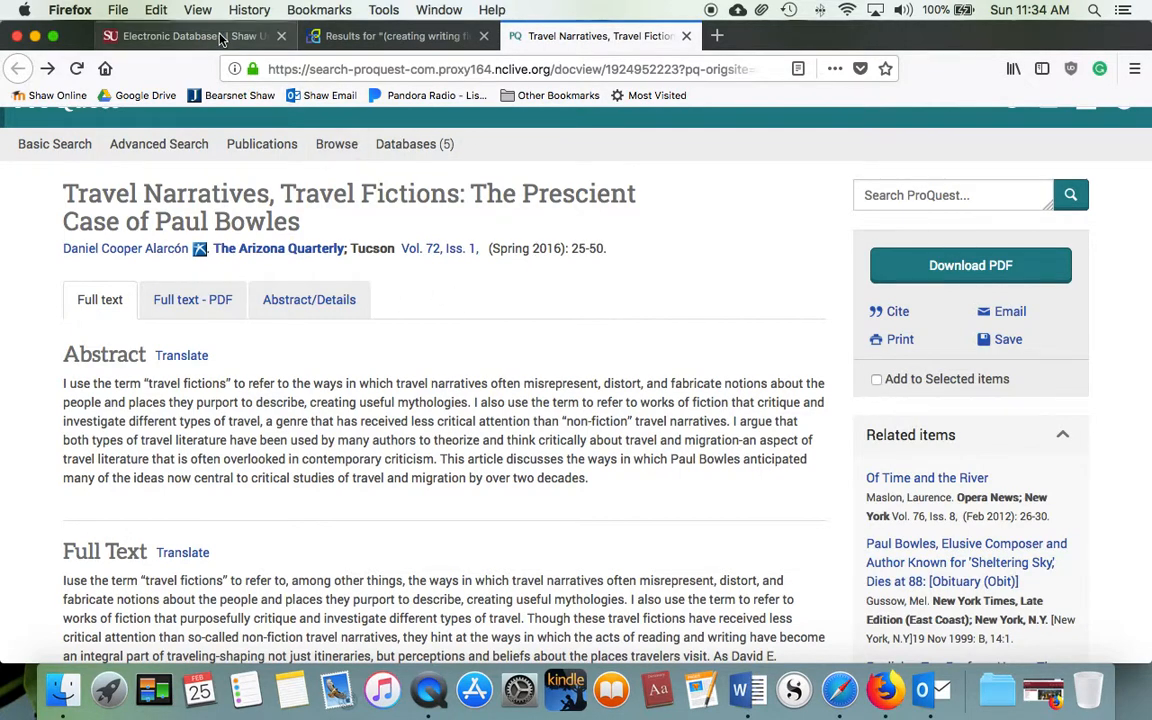
- Return from the ProQuest article to the NC LIVE search results
{"action": "scroll", "coordinate": [378, 214], "scroll_direction": "up", "scroll_amount": 1}
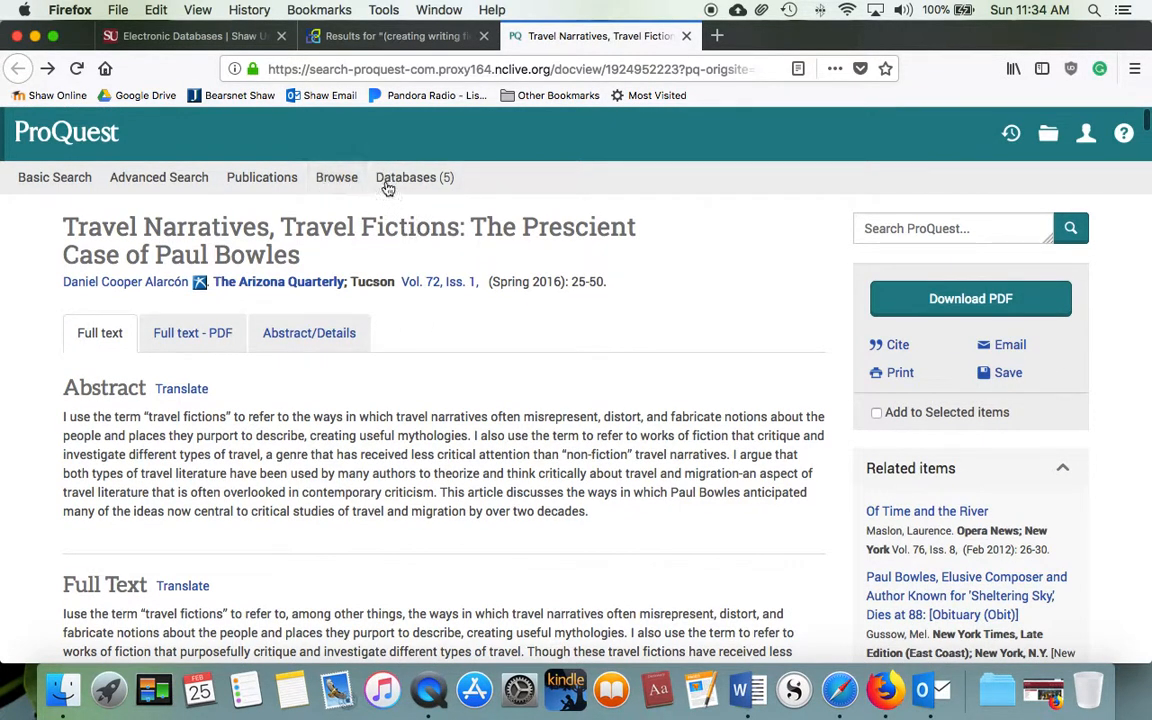
{"action": "left_click", "coordinate": [350, 38]}
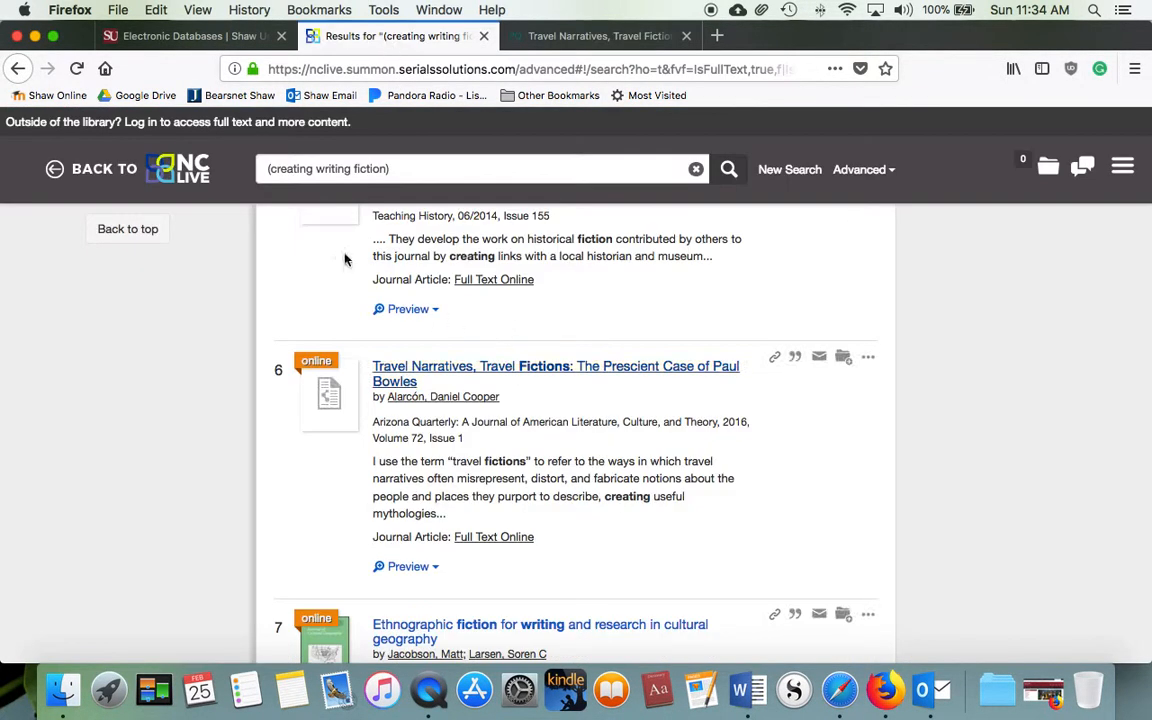
- Return to Shaw's Electronic Databases page and open the ProQuest Central database
{"action": "left_click", "coordinate": [562, 35]}
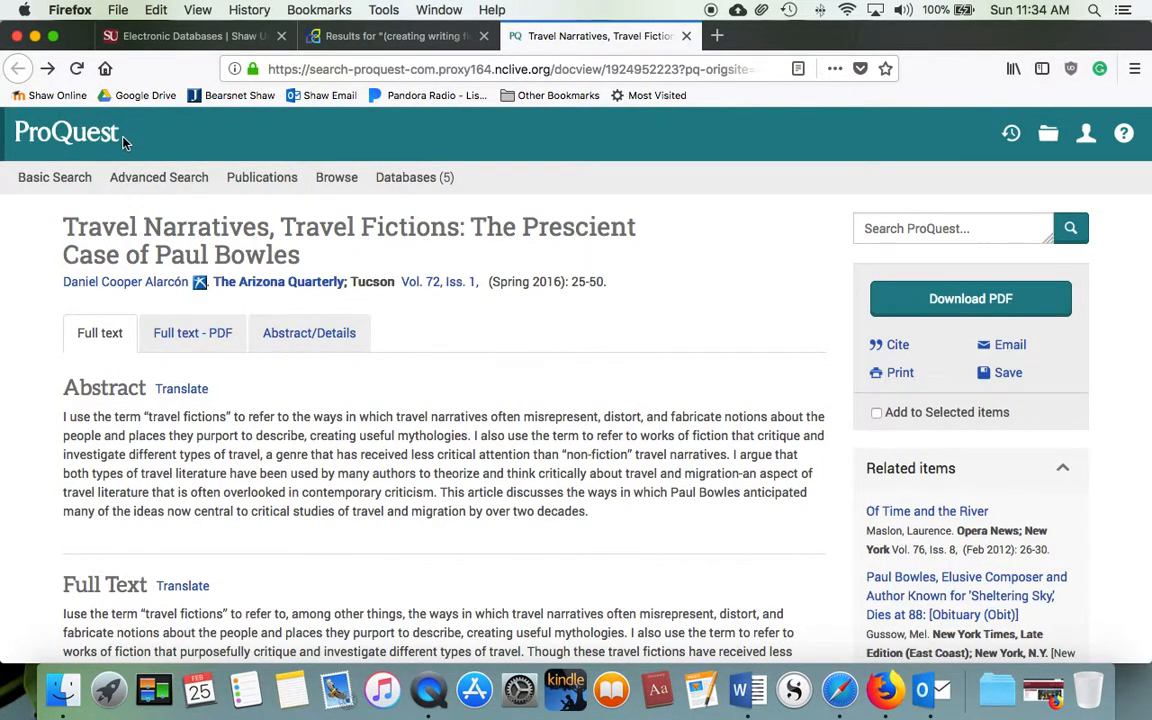
{"action": "left_click", "coordinate": [145, 38]}
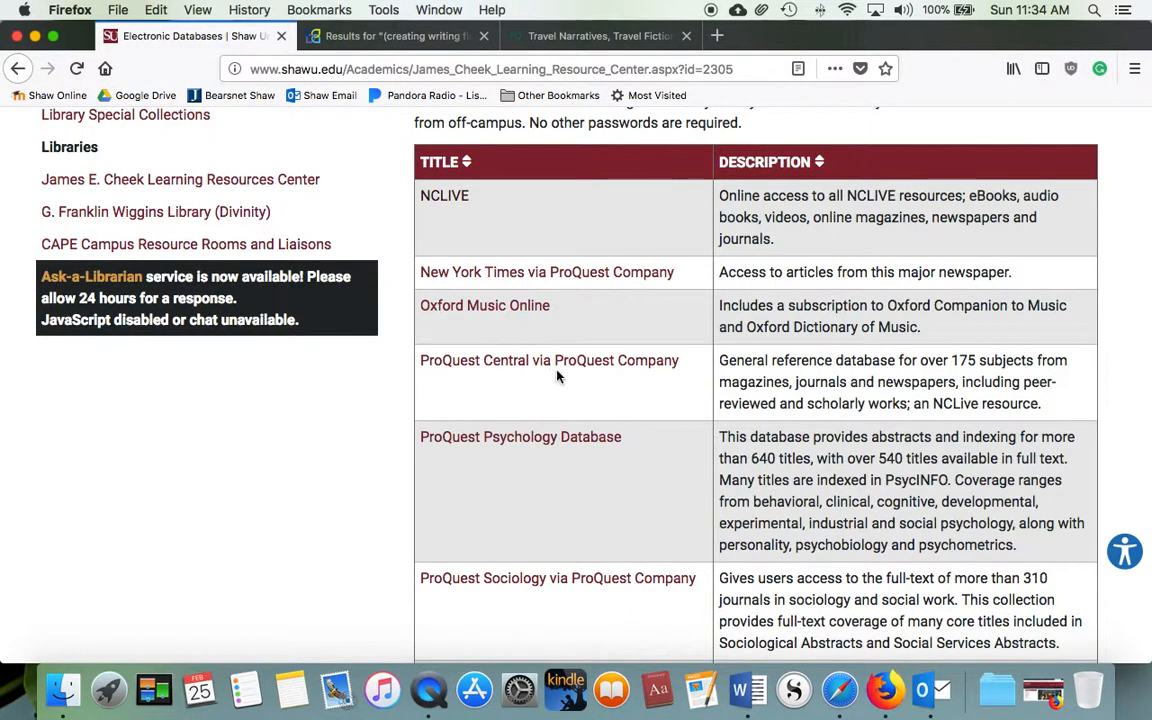
{"action": "scroll", "coordinate": [571, 532], "scroll_direction": "down", "scroll_amount": 1}
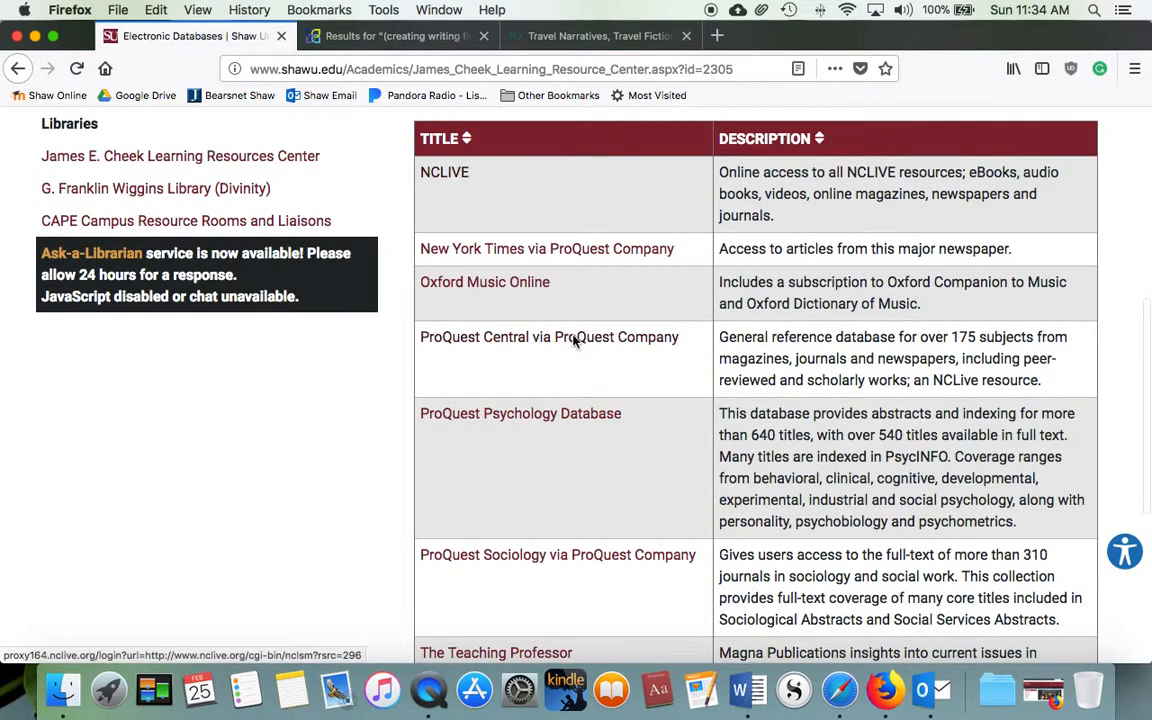
{"action": "left_click", "coordinate": [574, 341]}
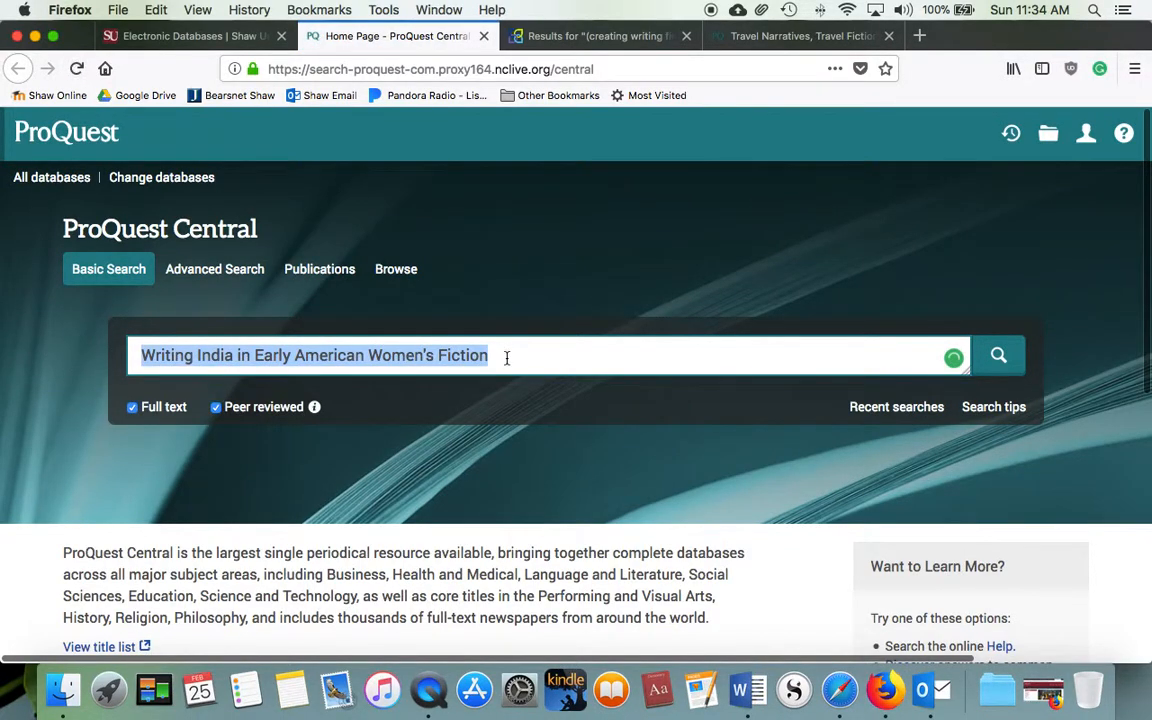
- Search ProQuest Central for "creative writing fiction" in place of the old terms, limited to full-text, peer-reviewed articles
{"action": "key", "text": "BackSpace"}
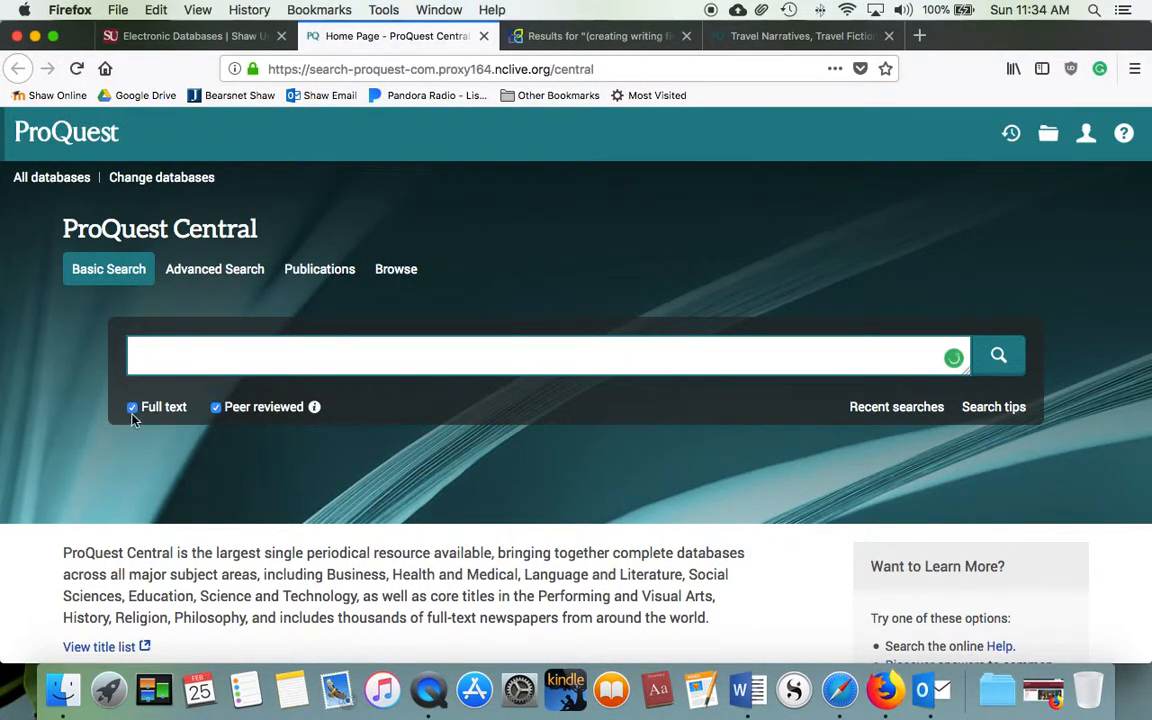
{"action": "left_click", "coordinate": [216, 408]}
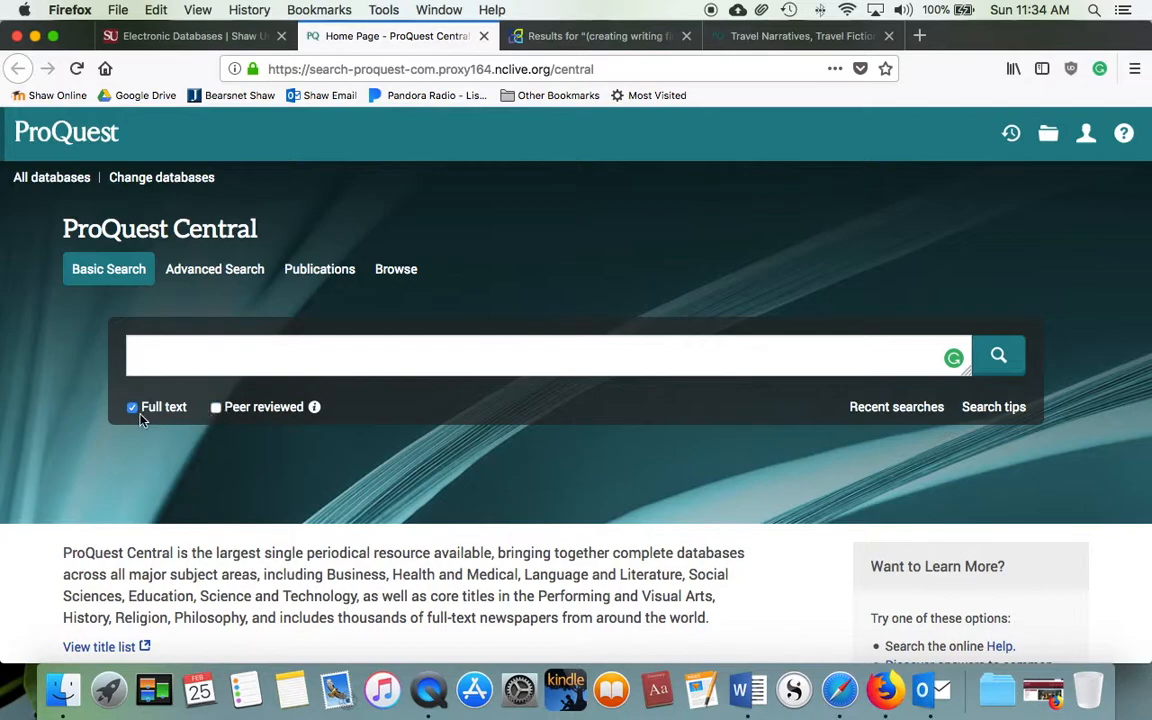
{"action": "left_click", "coordinate": [133, 408]}
{"action": "left_click", "coordinate": [225, 370]}
{"action": "type", "text": "cre"}
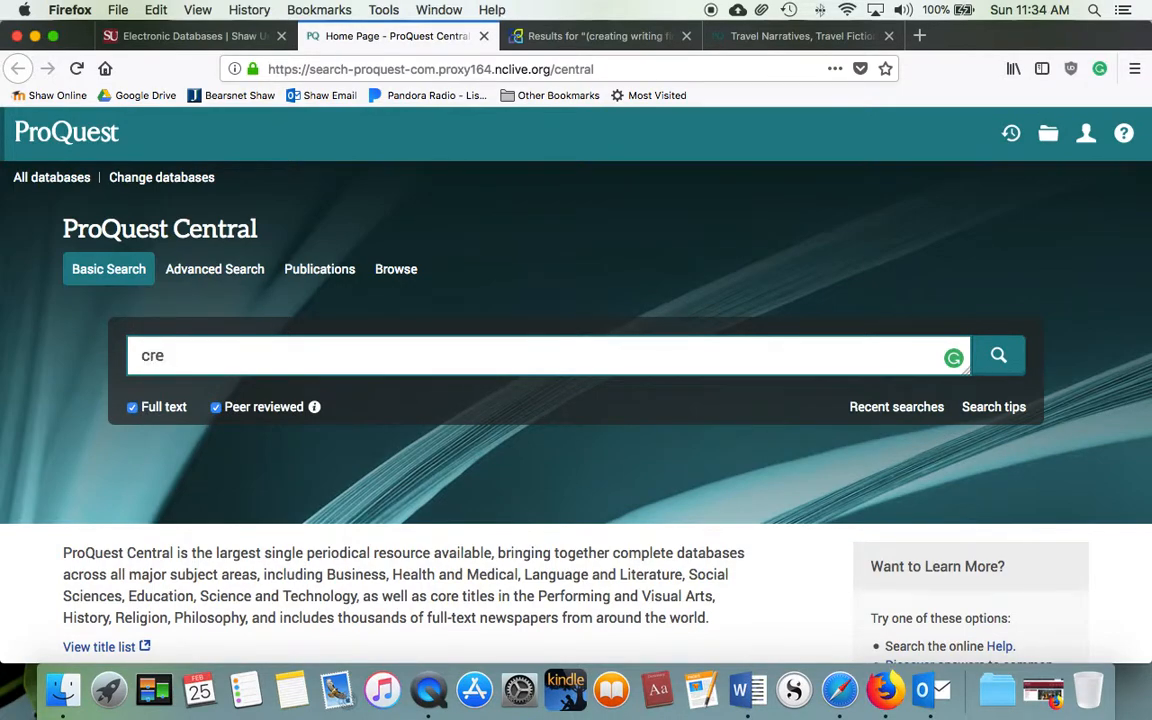
{"action": "type", "text": "ative writing fiction"}
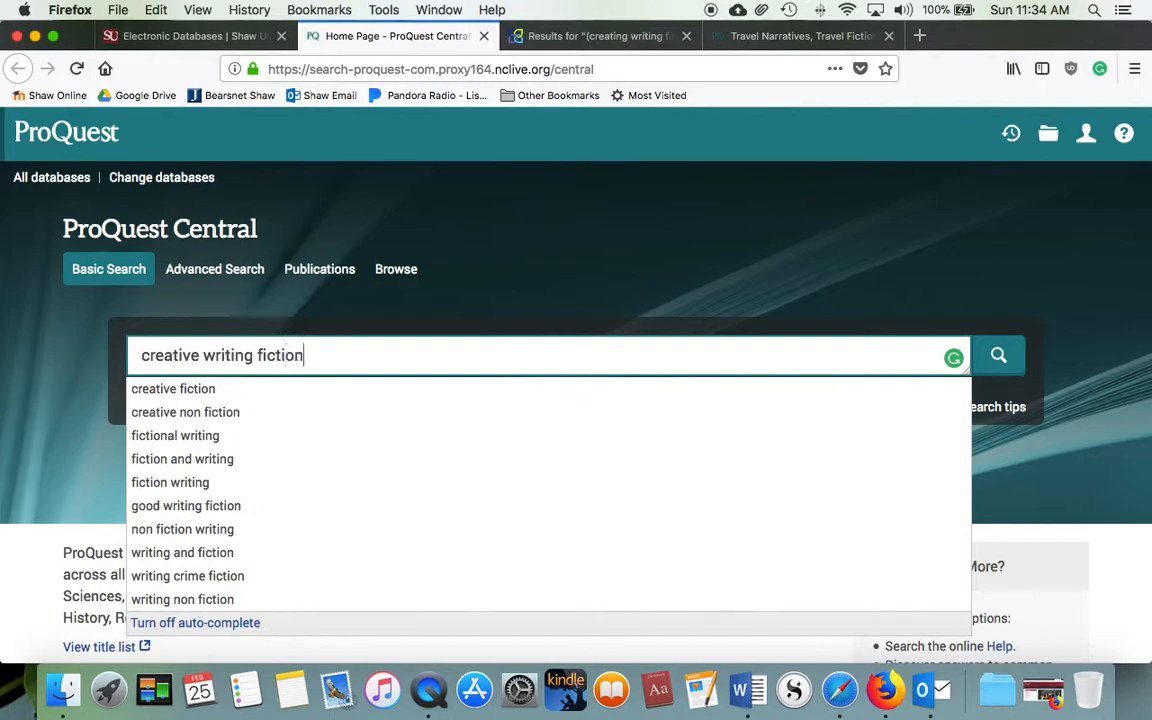
{"action": "key", "text": "Return"}
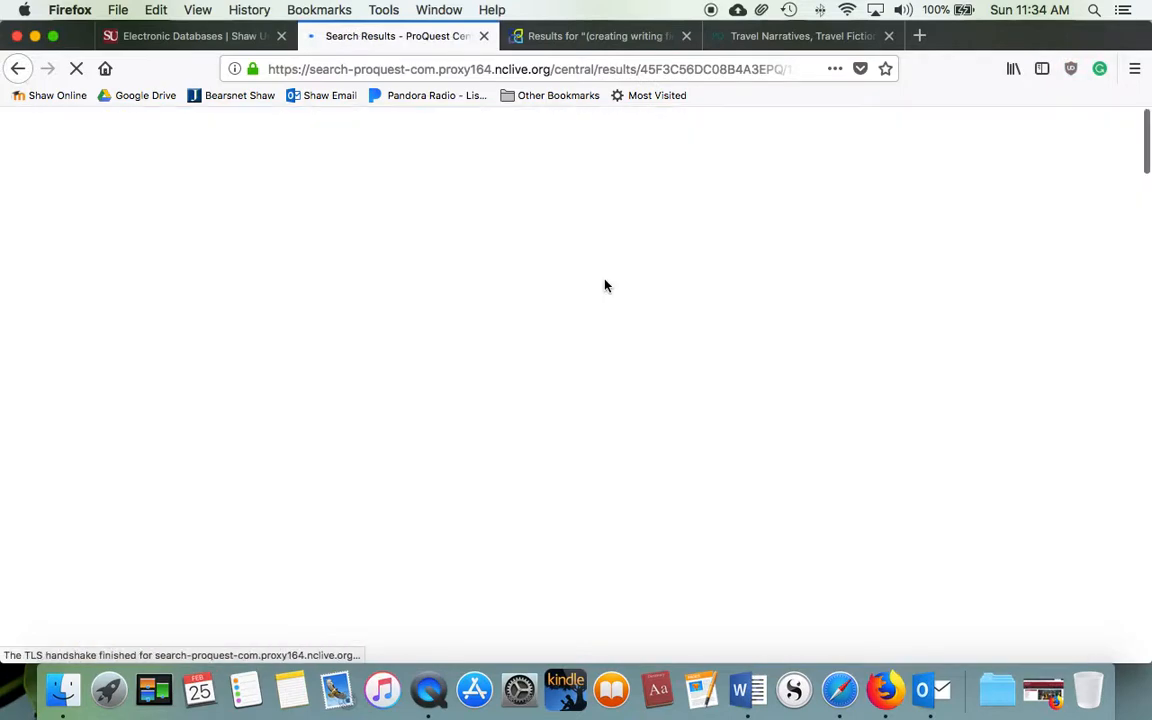
- Look through the search results and open the article "Research in Creative Writing: Theory into Practice"
{"action": "scroll", "coordinate": [478, 368], "scroll_direction": "down", "scroll_amount": 5}
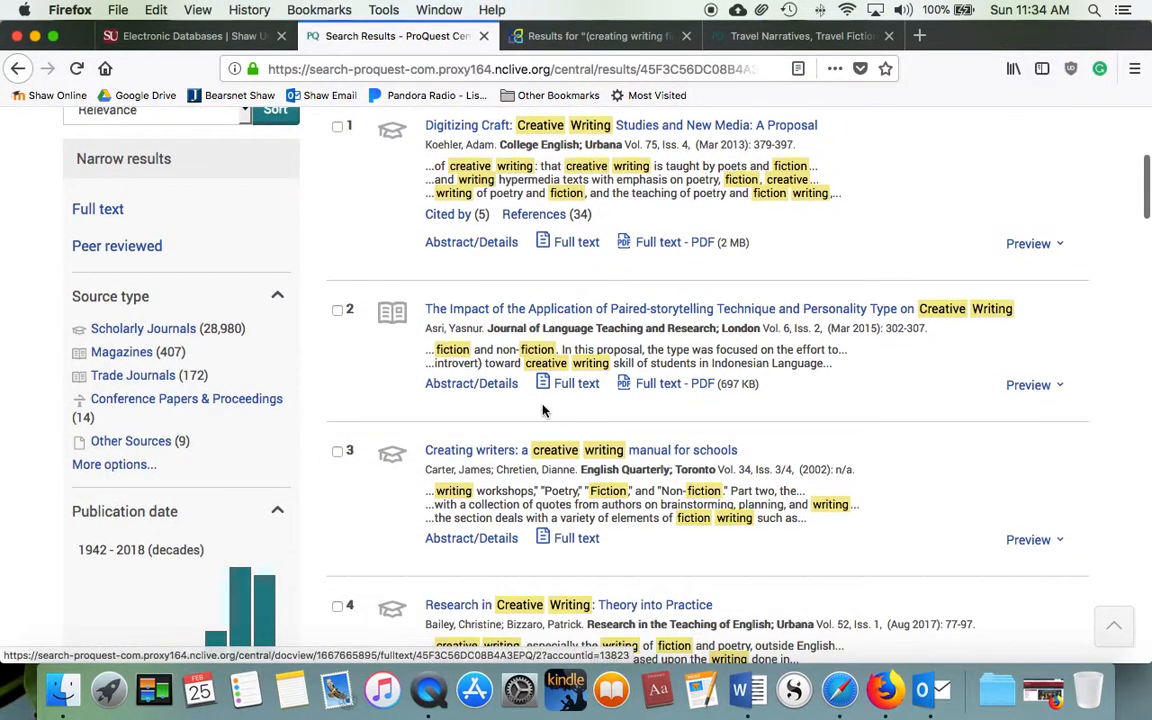
{"action": "scroll", "coordinate": [900, 412], "scroll_direction": "down", "scroll_amount": 2}
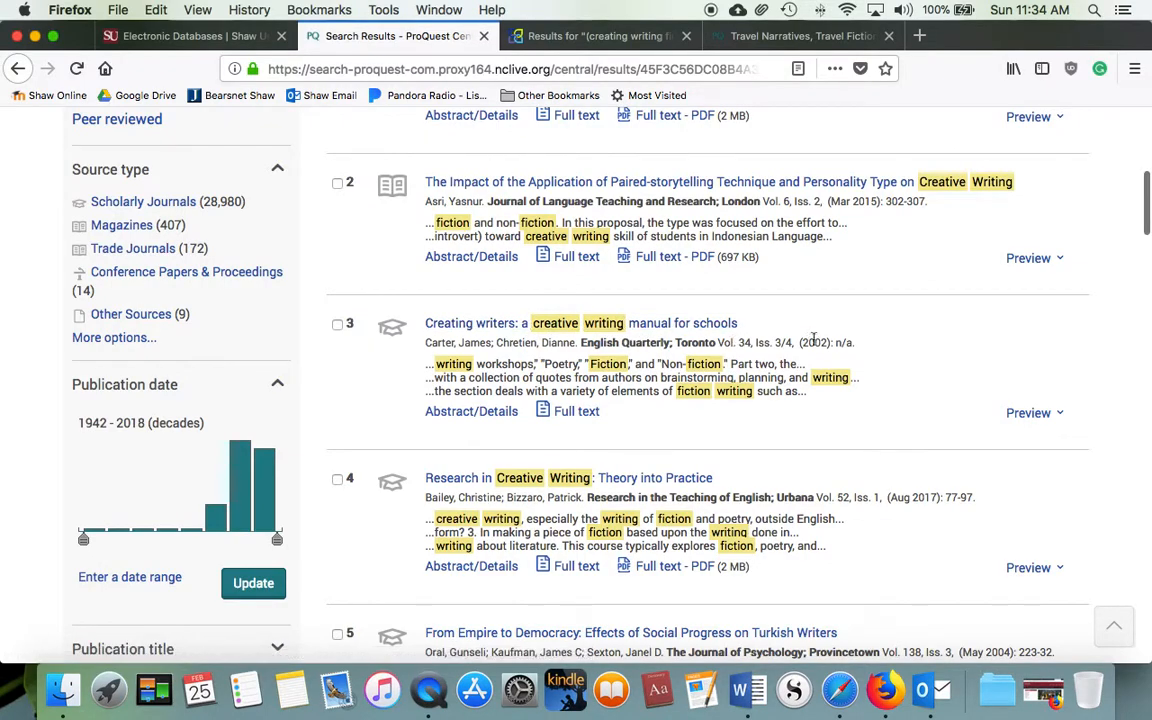
{"action": "scroll", "coordinate": [874, 352], "scroll_direction": "down", "scroll_amount": 2}
{"action": "scroll", "coordinate": [874, 352], "scroll_direction": "down", "scroll_amount": 2}
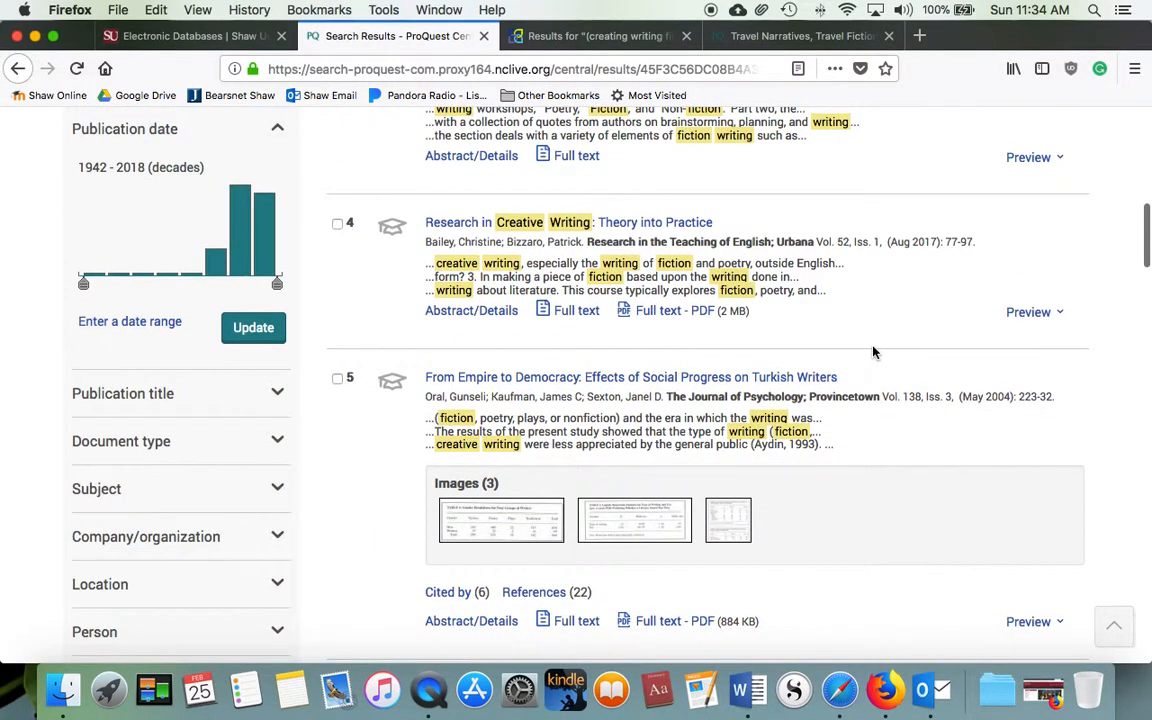
{"action": "scroll", "coordinate": [874, 352], "scroll_direction": "down", "scroll_amount": 1}
{"action": "scroll", "coordinate": [600, 340], "scroll_direction": "up", "scroll_amount": 2}
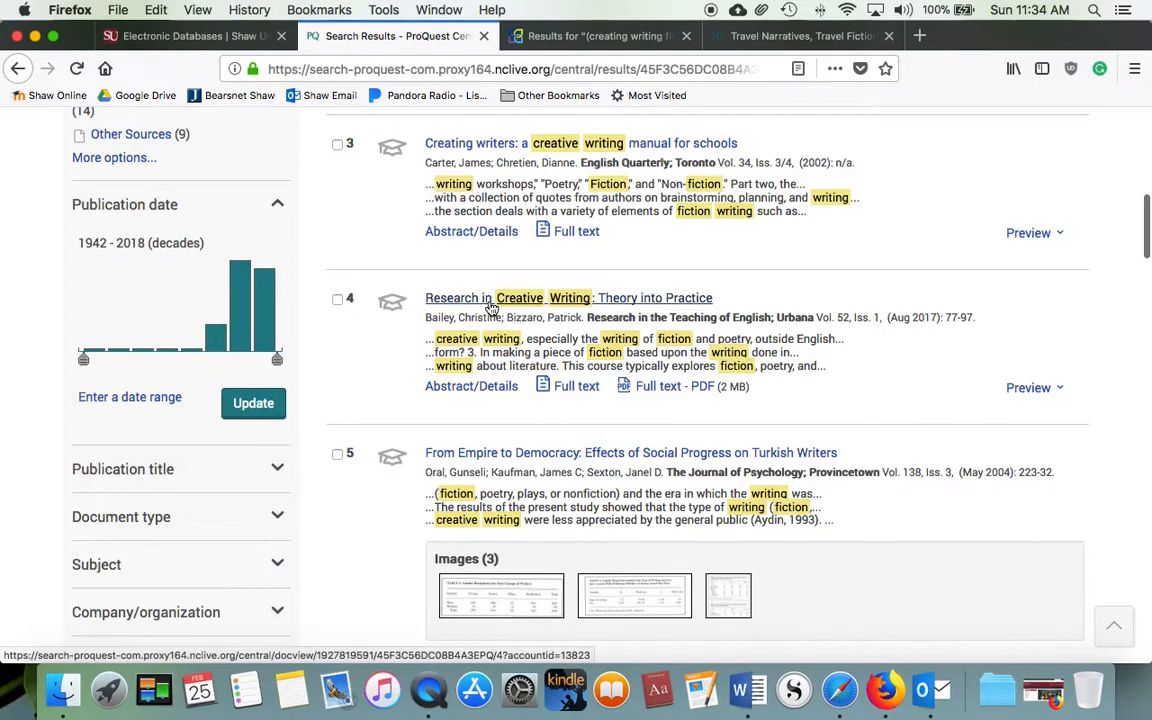
{"action": "left_click", "coordinate": [533, 308]}
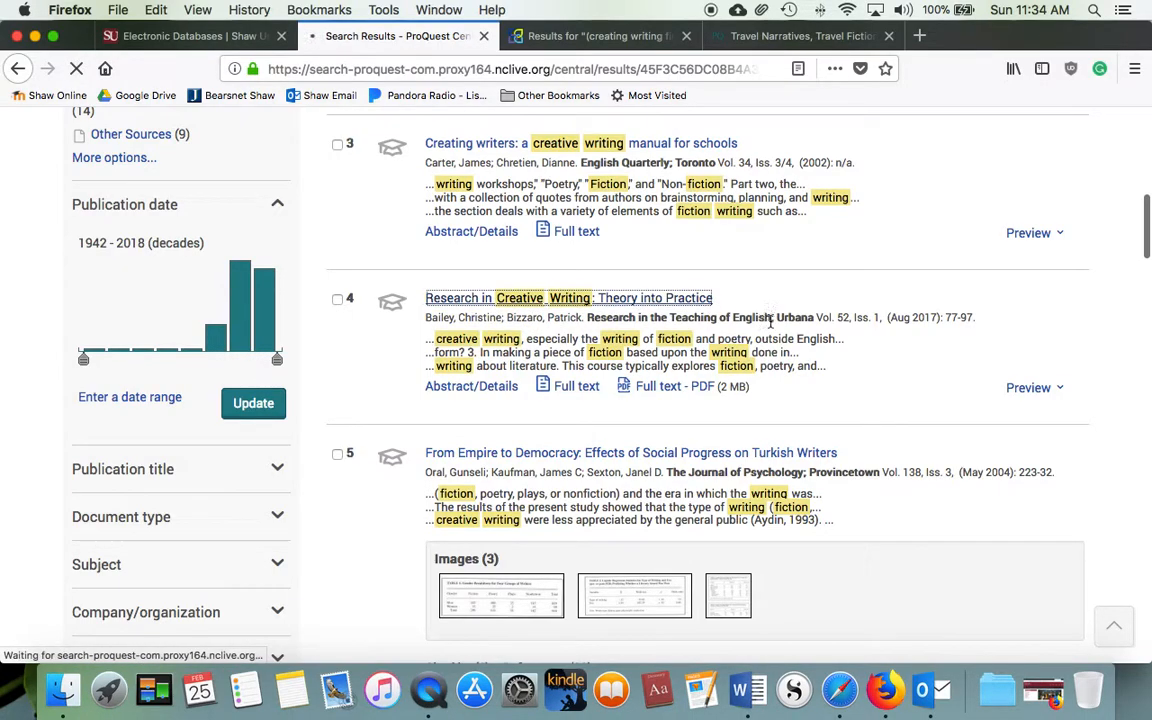
- Skim the article's abstract and the start of its full text, and open its full-text PDF version
{"action": "scroll", "coordinate": [730, 345], "scroll_direction": "down", "scroll_amount": 5}
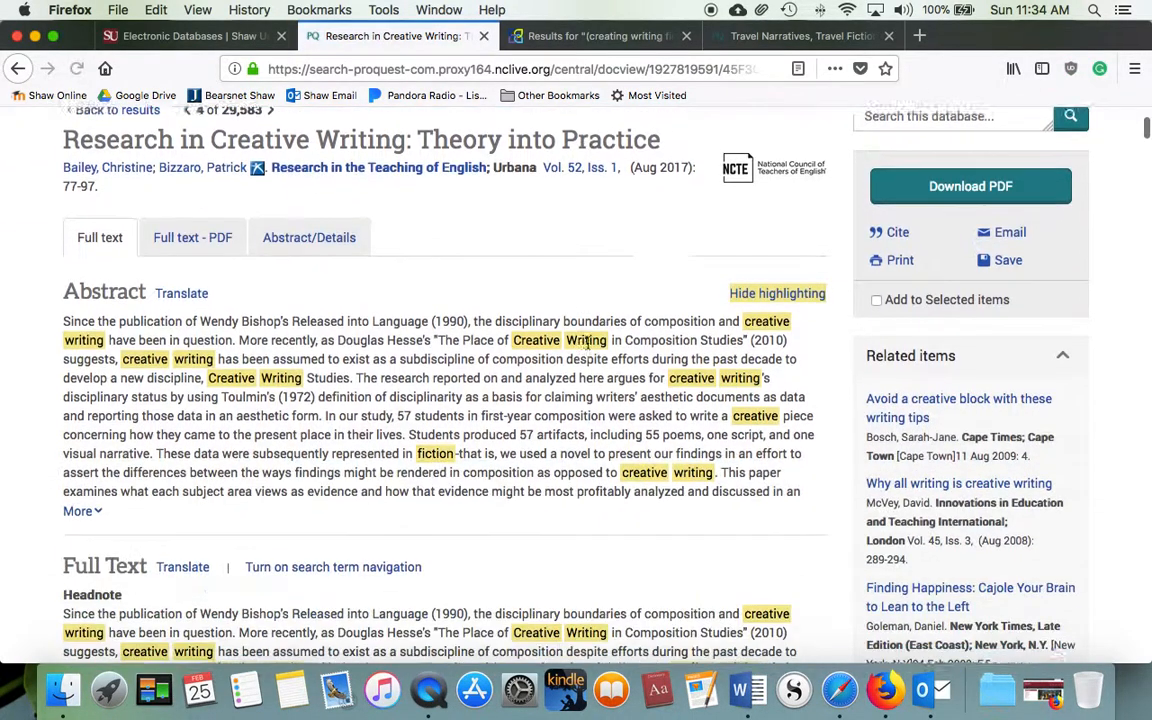
{"action": "scroll", "coordinate": [372, 382], "scroll_direction": "down", "scroll_amount": 10}
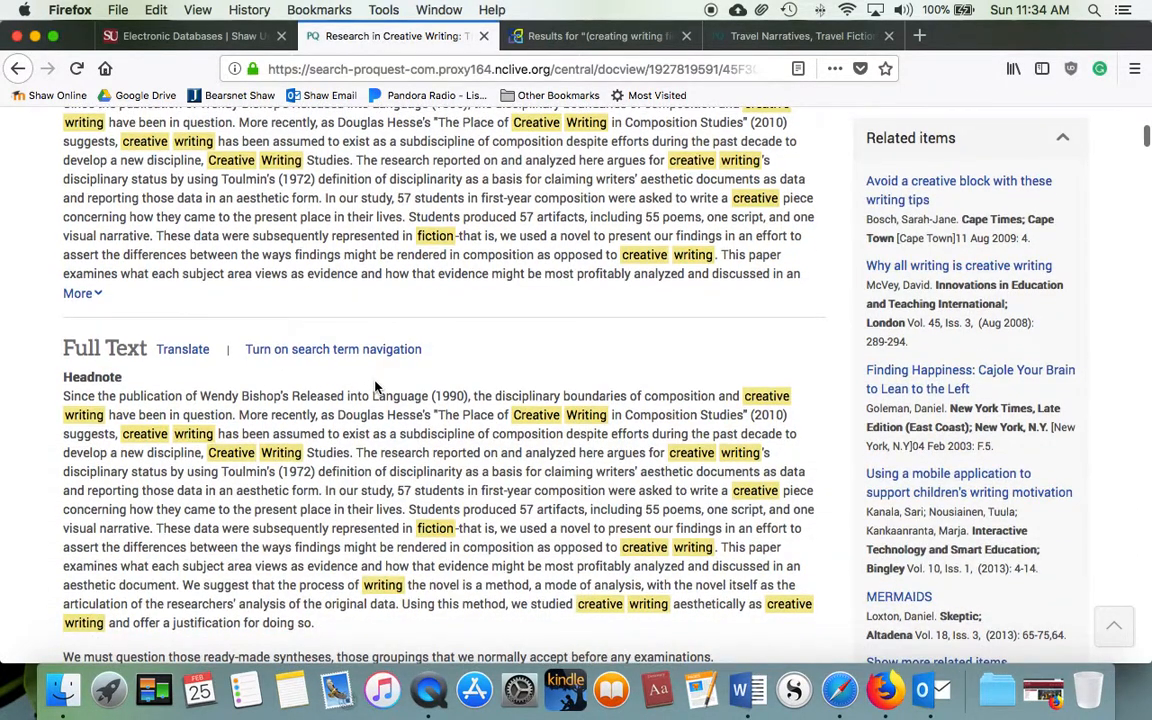
{"action": "scroll", "coordinate": [373, 383], "scroll_direction": "up", "scroll_amount": 12}
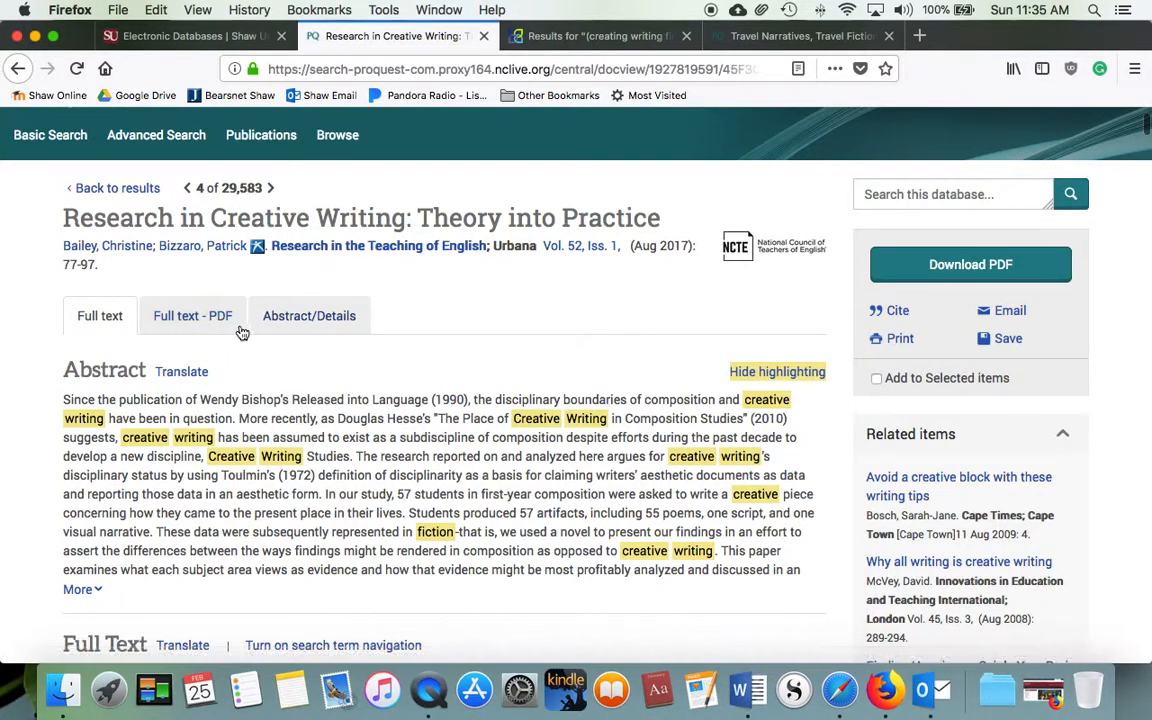
{"action": "left_click", "coordinate": [186, 316]}
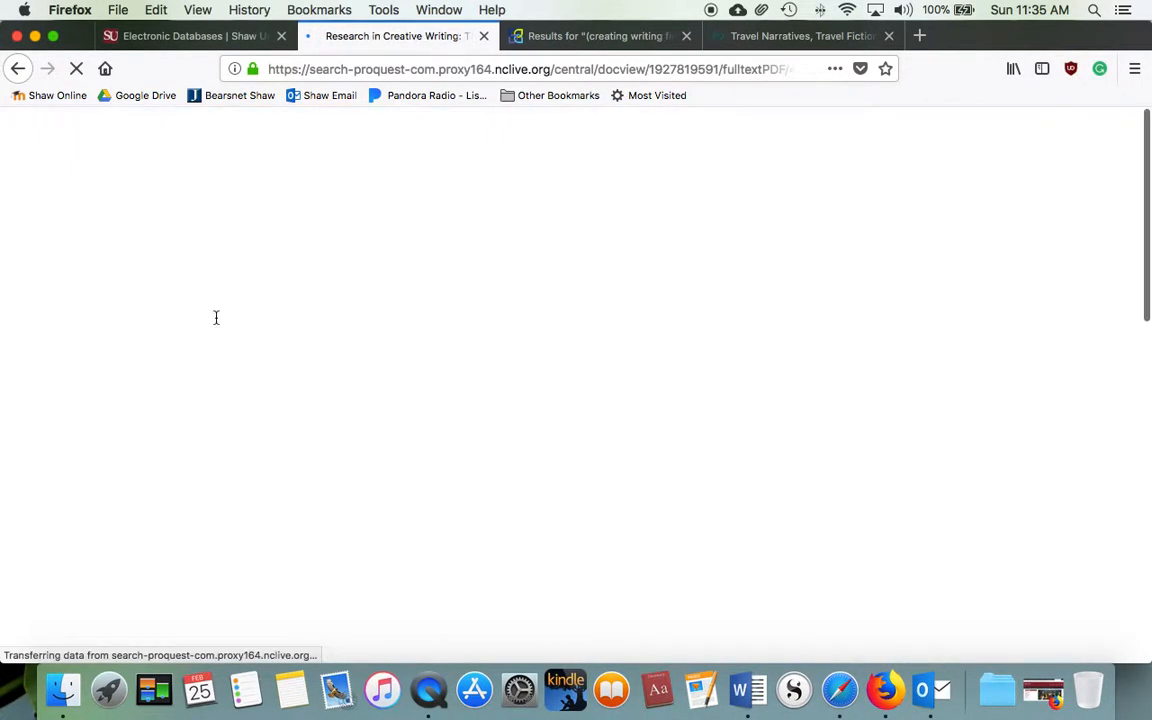
- Page through the article's full-text PDF and come back to the article header
{"action": "scroll", "coordinate": [303, 378], "scroll_direction": "down", "scroll_amount": 3}
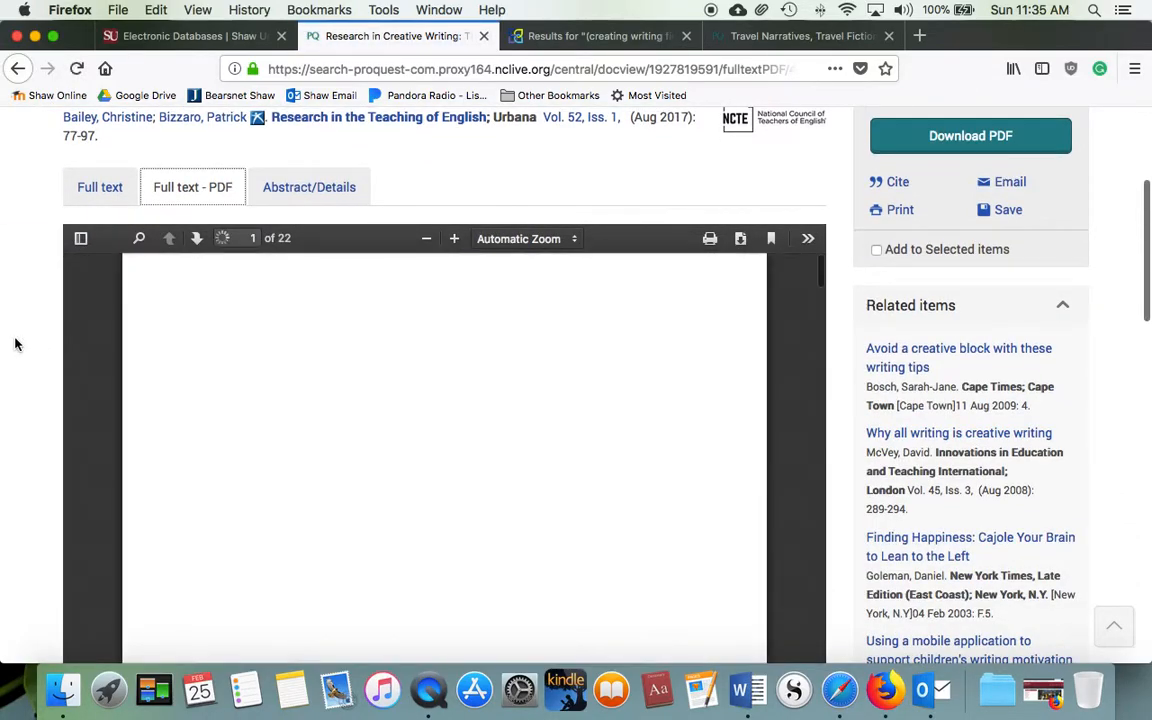
{"action": "scroll", "coordinate": [15, 342], "scroll_direction": "down", "scroll_amount": 3}
{"action": "scroll", "coordinate": [444, 342], "scroll_direction": "down", "scroll_amount": 5}
{"action": "scroll", "coordinate": [444, 342], "scroll_direction": "down", "scroll_amount": 15}
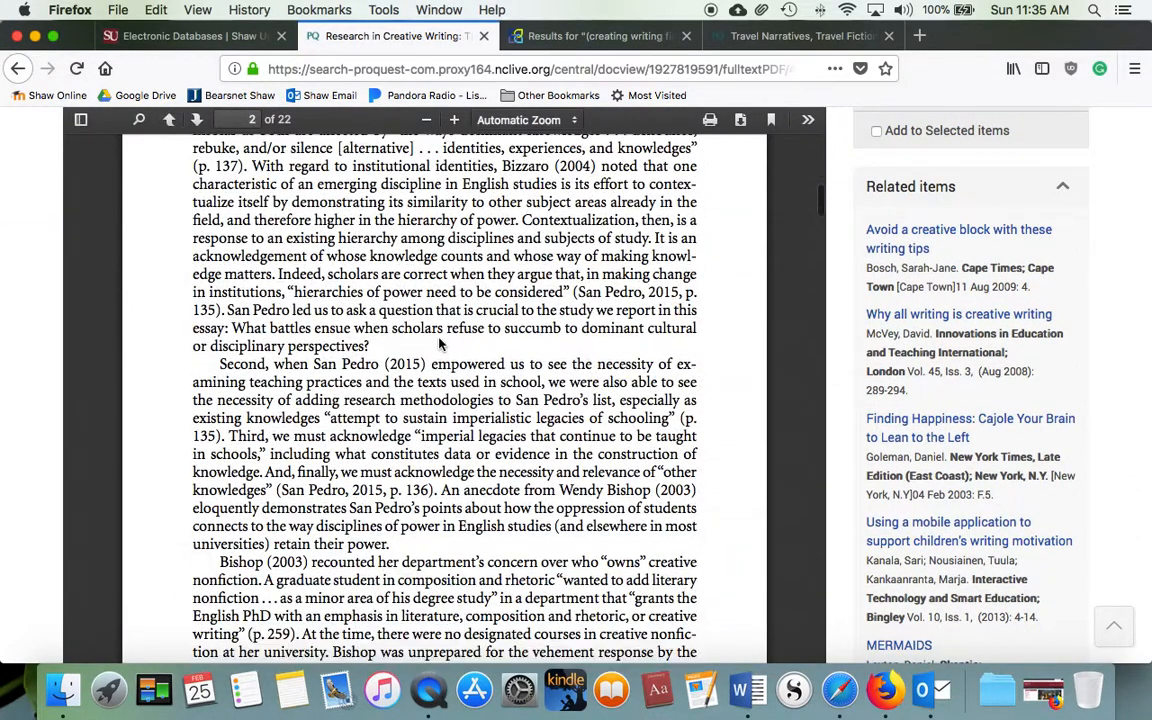
{"action": "scroll", "coordinate": [438, 340], "scroll_direction": "down", "scroll_amount": 20}
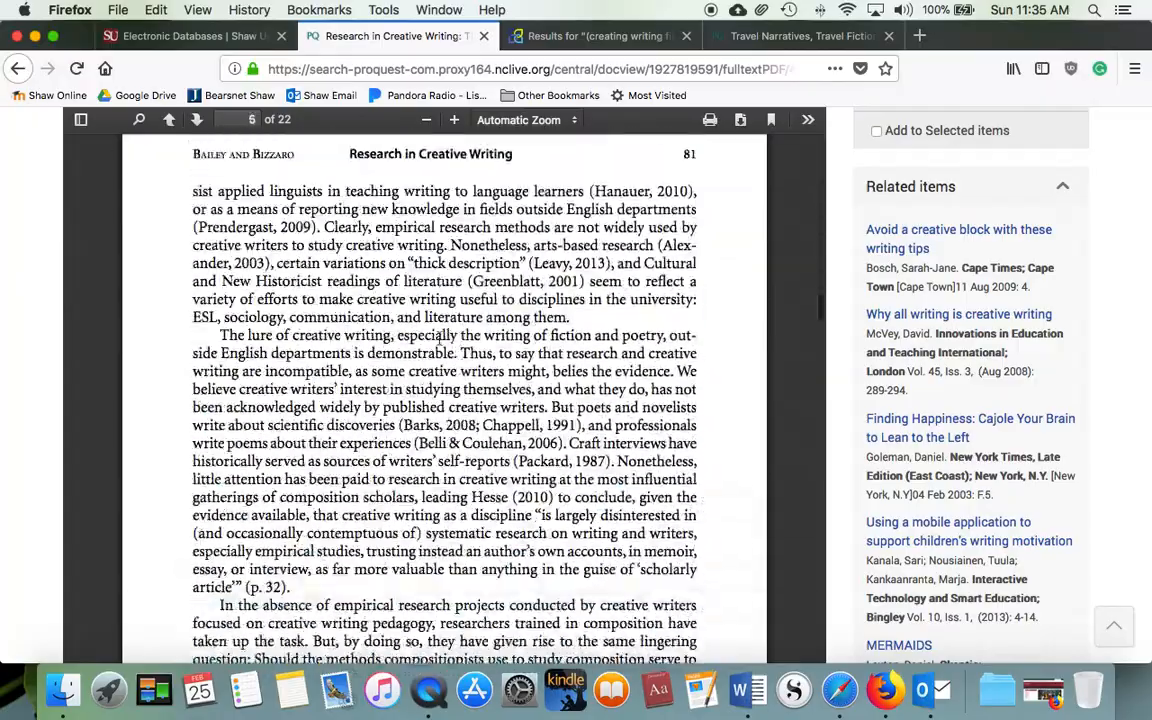
{"action": "scroll", "coordinate": [438, 340], "scroll_direction": "up", "scroll_amount": 10}
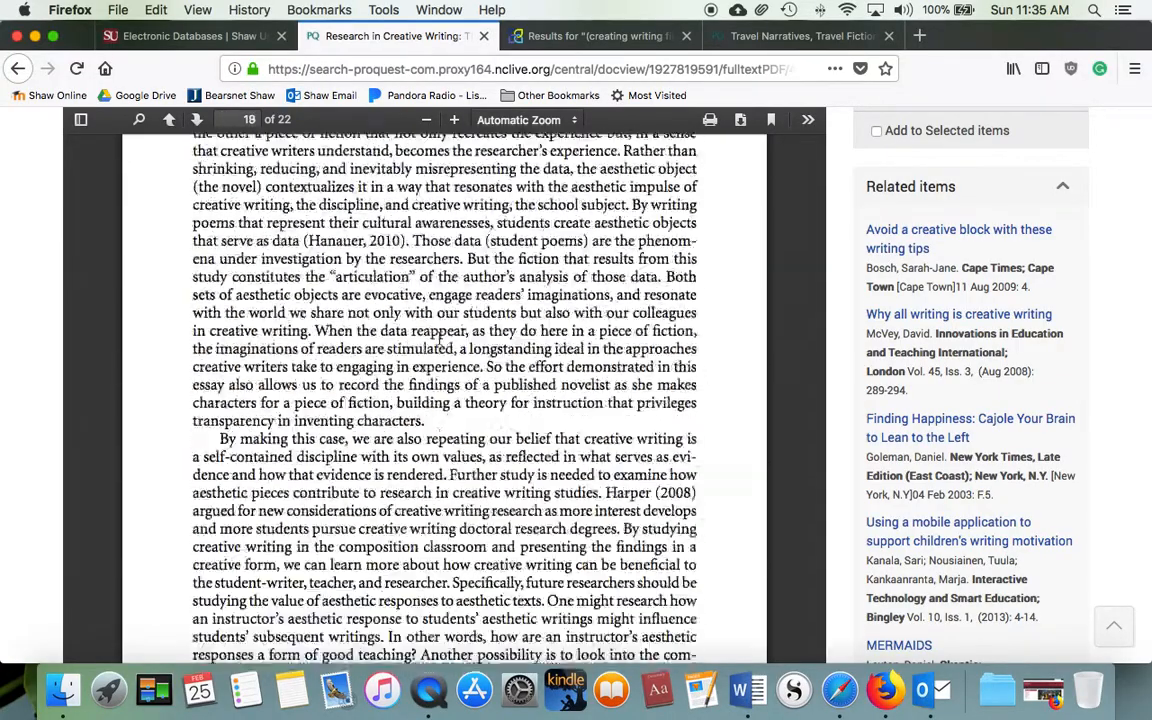
{"action": "scroll", "coordinate": [440, 340], "scroll_direction": "up", "scroll_amount": 20}
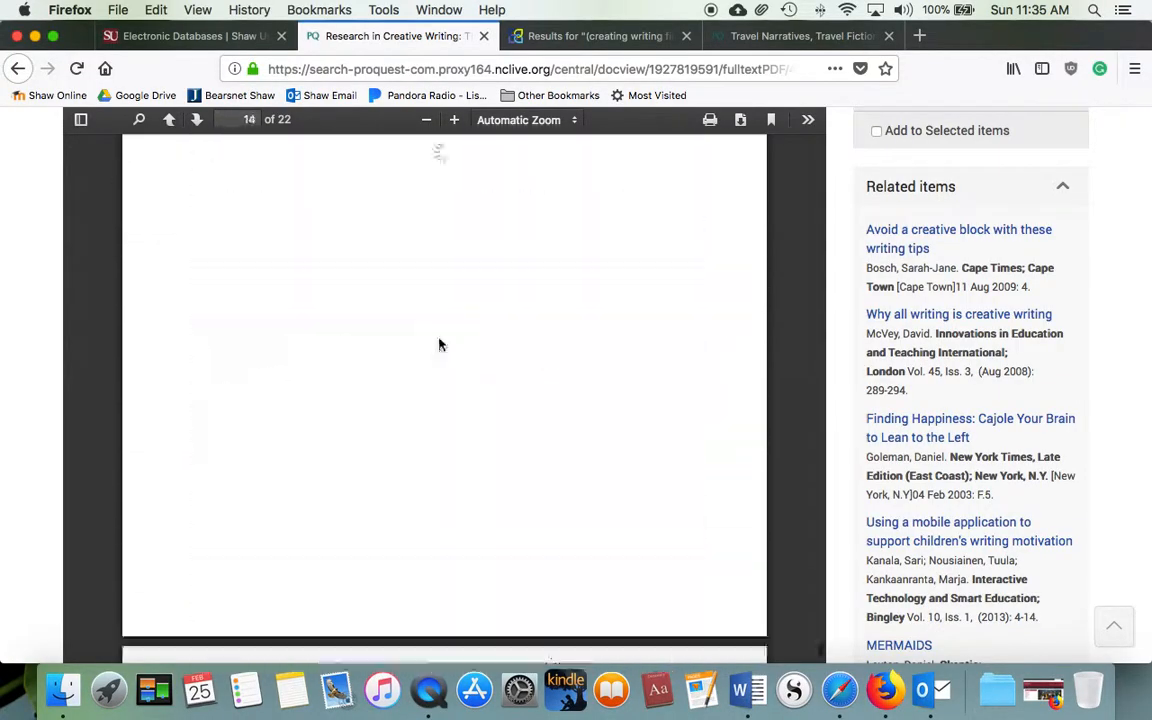
{"action": "scroll", "coordinate": [440, 343], "scroll_direction": "up", "scroll_amount": 15}
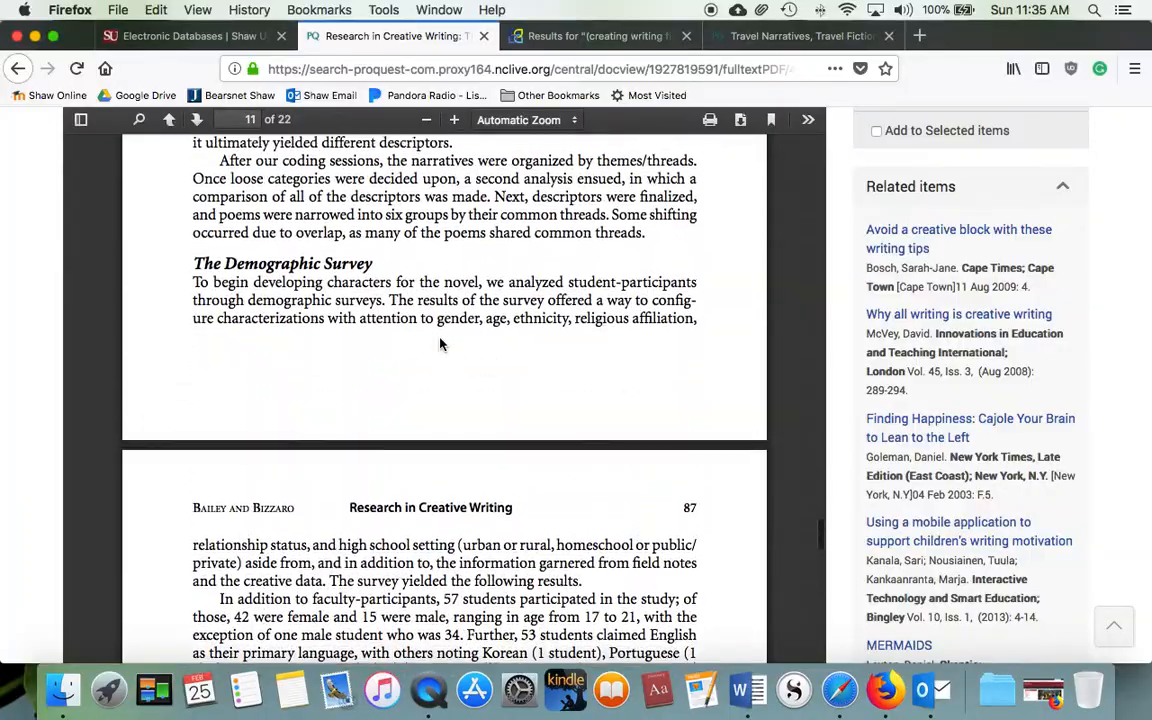
{"action": "scroll", "coordinate": [438, 343], "scroll_direction": "up", "scroll_amount": 20}
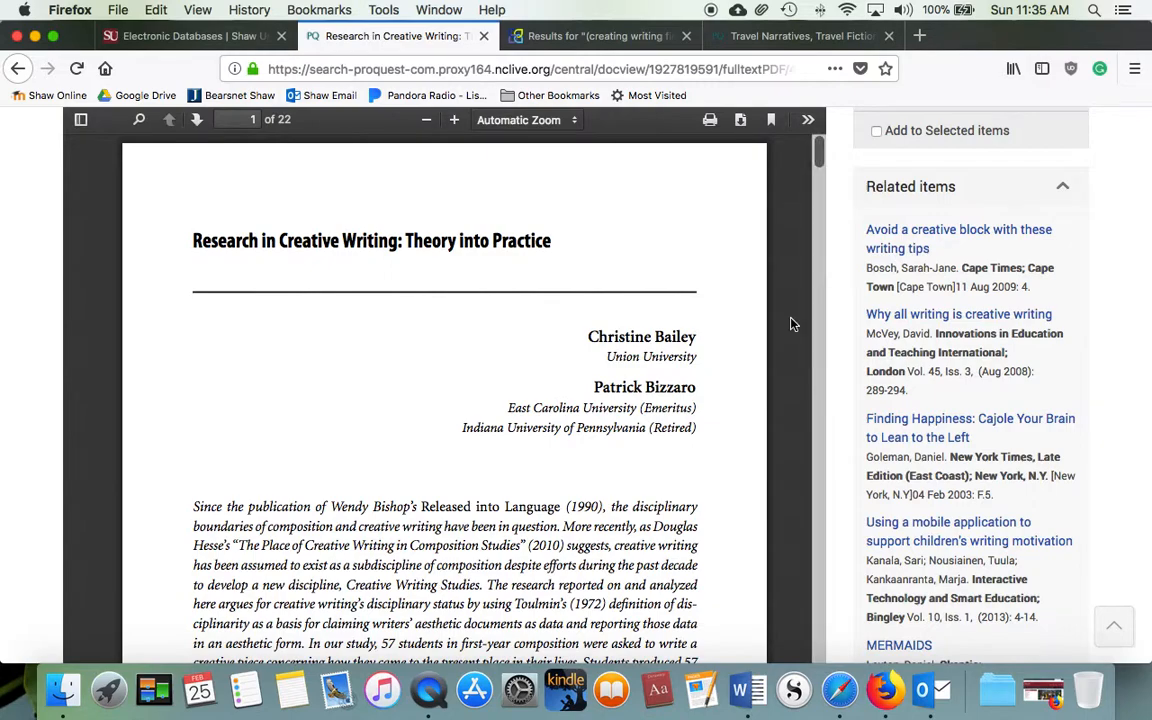
{"action": "scroll", "coordinate": [797, 321], "scroll_direction": "up", "scroll_amount": 4}
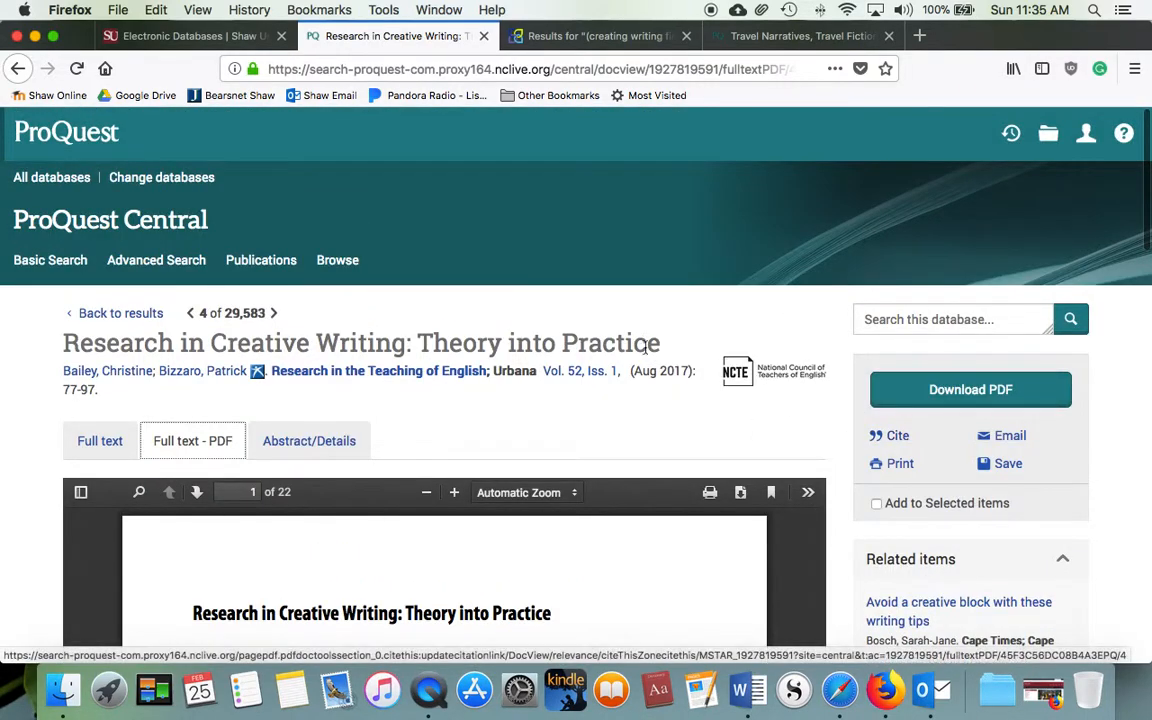
- Revisit the Travel Narratives and creative writing research article pages, and go back to Shaw's Electronic Databases page
{"action": "left_click", "coordinate": [788, 38]}
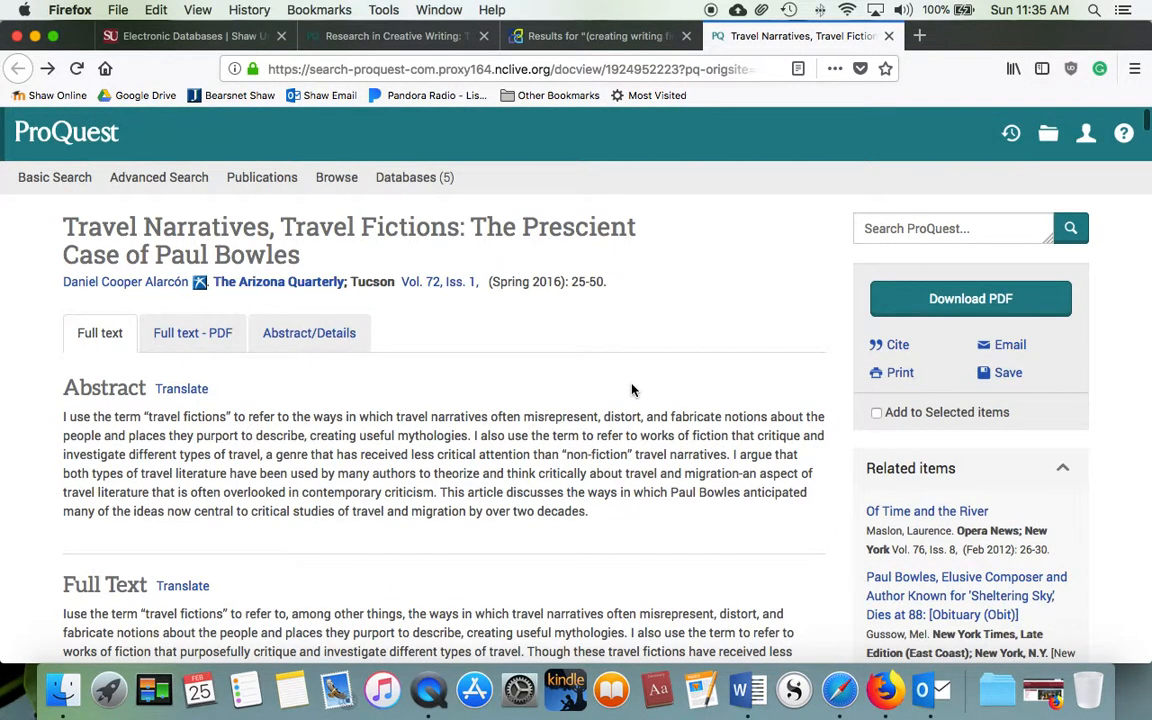
{"action": "left_click", "coordinate": [388, 36]}
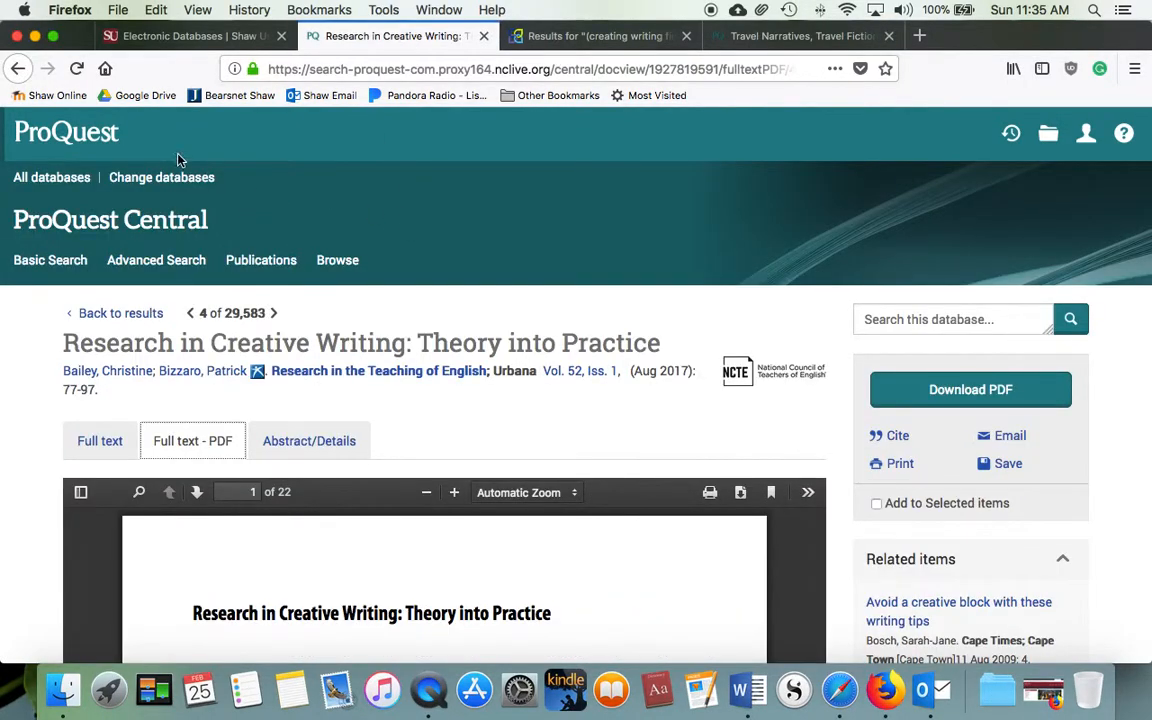
{"action": "left_click", "coordinate": [88, 37]}
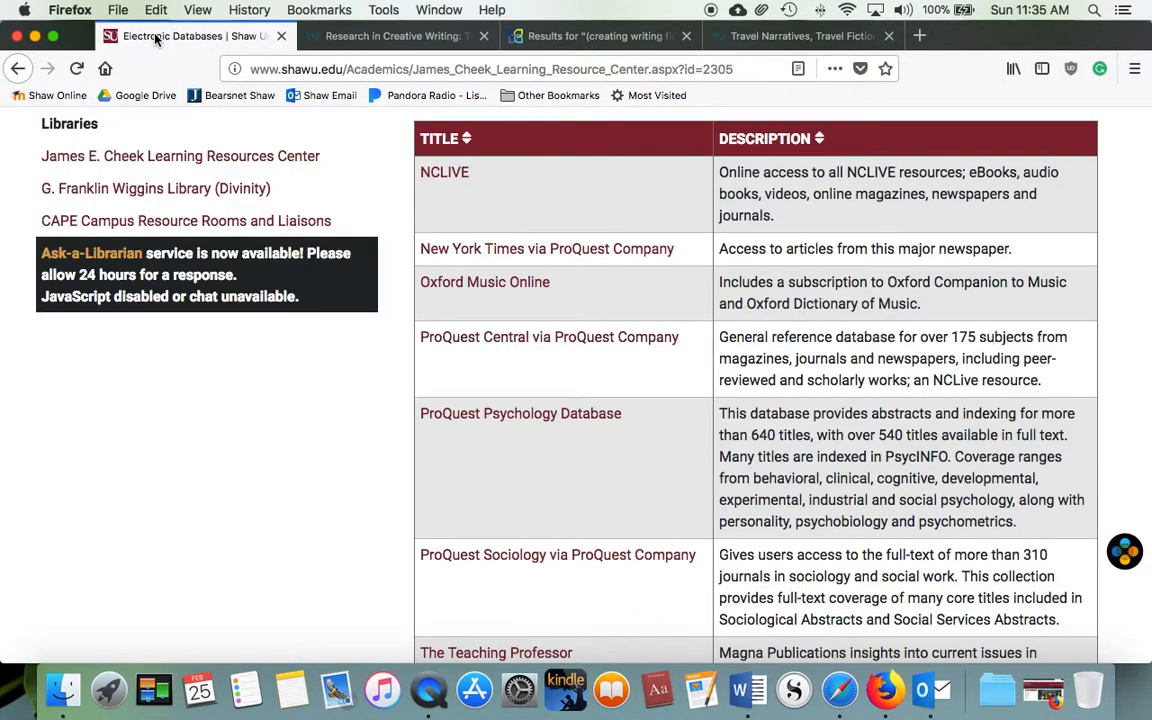
- Review the list of available databases and the off-campus access instructions on the Electronic Databases page
{"action": "scroll", "coordinate": [590, 376], "scroll_direction": "down", "scroll_amount": 5}
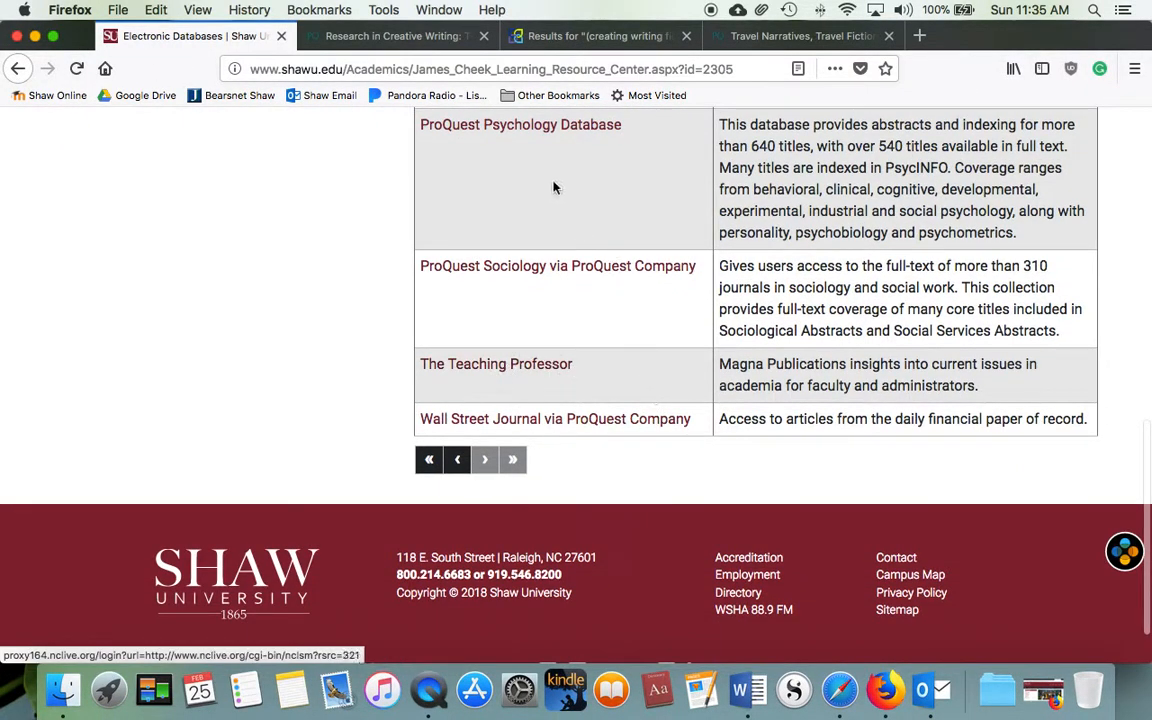
{"action": "scroll", "coordinate": [594, 309], "scroll_direction": "up", "scroll_amount": 1}
{"action": "scroll", "coordinate": [594, 309], "scroll_direction": "up", "scroll_amount": 10}
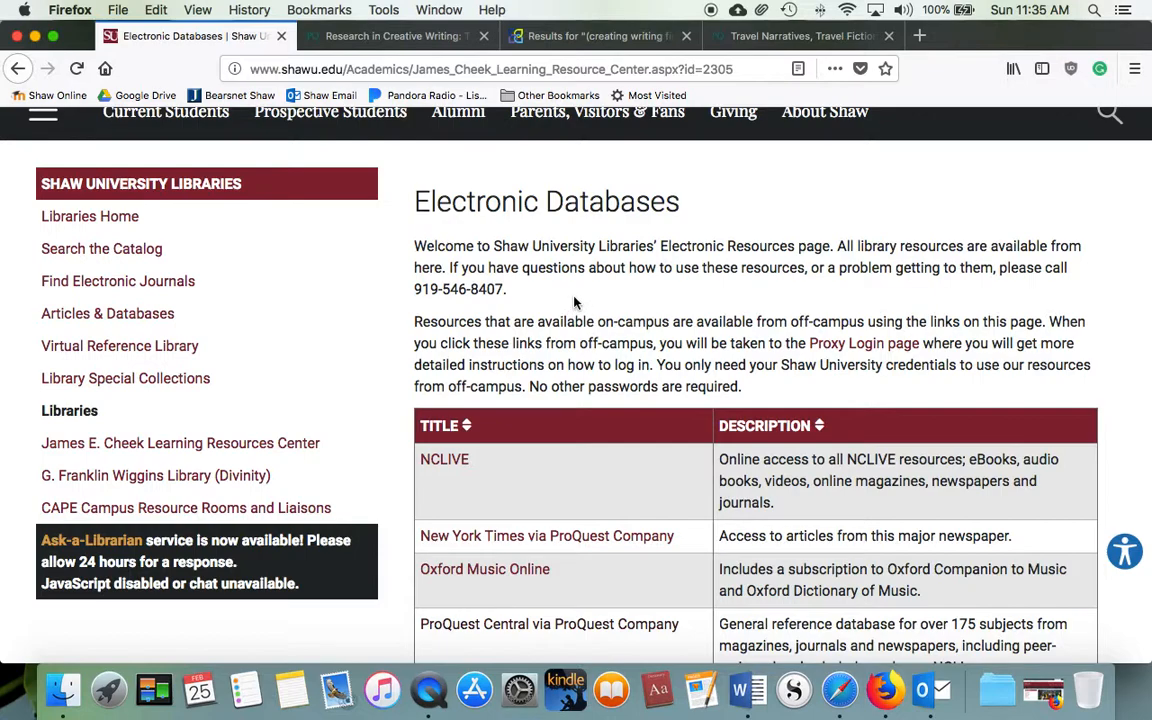
{"action": "scroll", "coordinate": [573, 301], "scroll_direction": "up", "scroll_amount": 4}
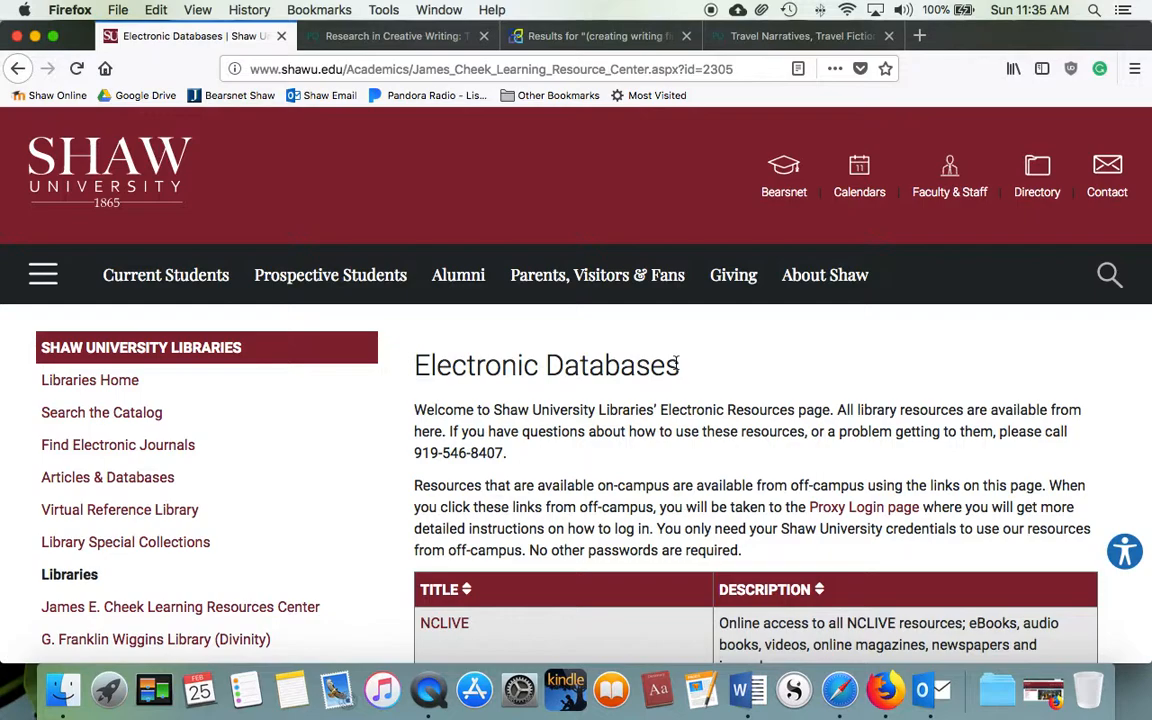
{"action": "scroll", "coordinate": [674, 365], "scroll_direction": "down", "scroll_amount": 3}
{"action": "scroll", "coordinate": [590, 322], "scroll_direction": "down", "scroll_amount": 4}
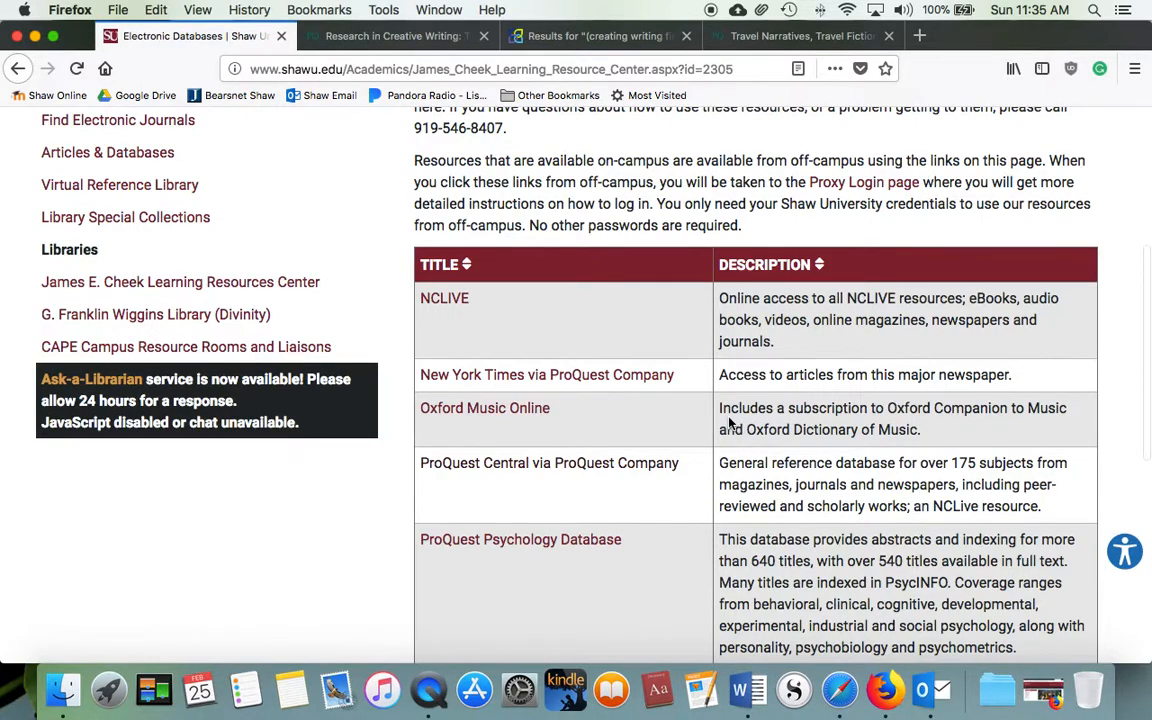
{"action": "scroll", "coordinate": [729, 422], "scroll_direction": "up", "scroll_amount": 4}
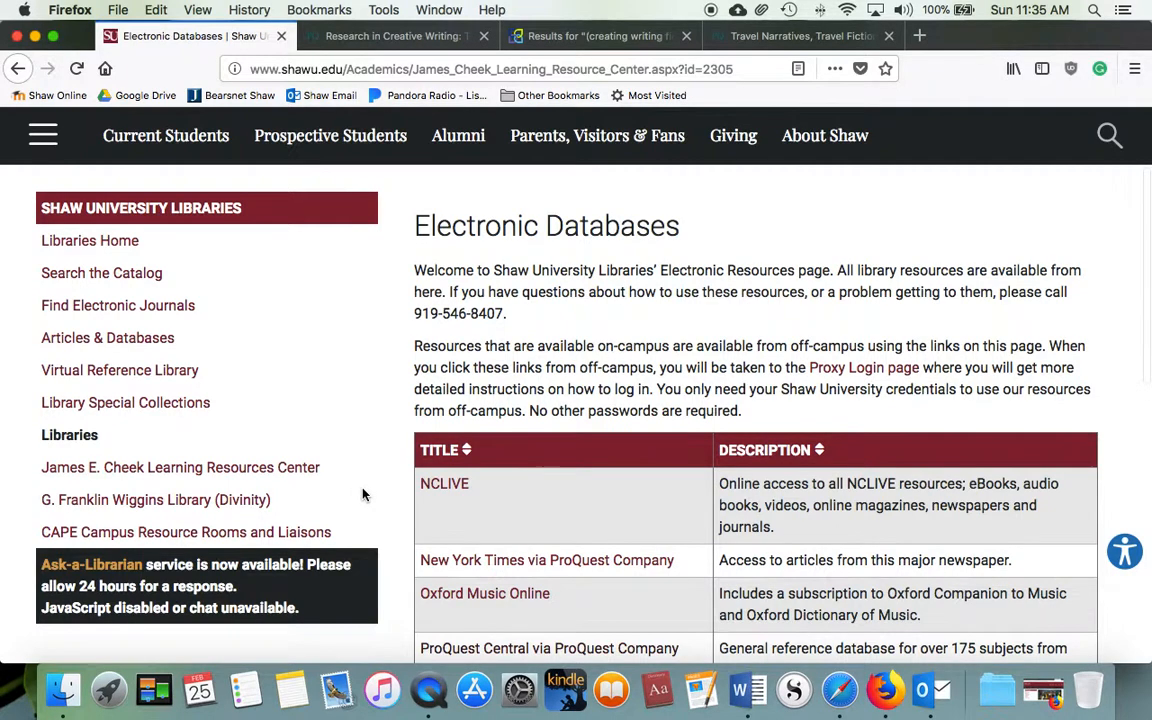
- Examine the Ask-a-Librarian service notice beneath the library links, and return to the beginning of the page
{"action": "scroll", "coordinate": [363, 494], "scroll_direction": "down", "scroll_amount": 2}
{"action": "triple_click", "coordinate": [120, 485]}
{"action": "left_click_drag", "start_coordinate": [122, 484], "coordinate": [56, 481]}
{"action": "left_click", "coordinate": [219, 494]}
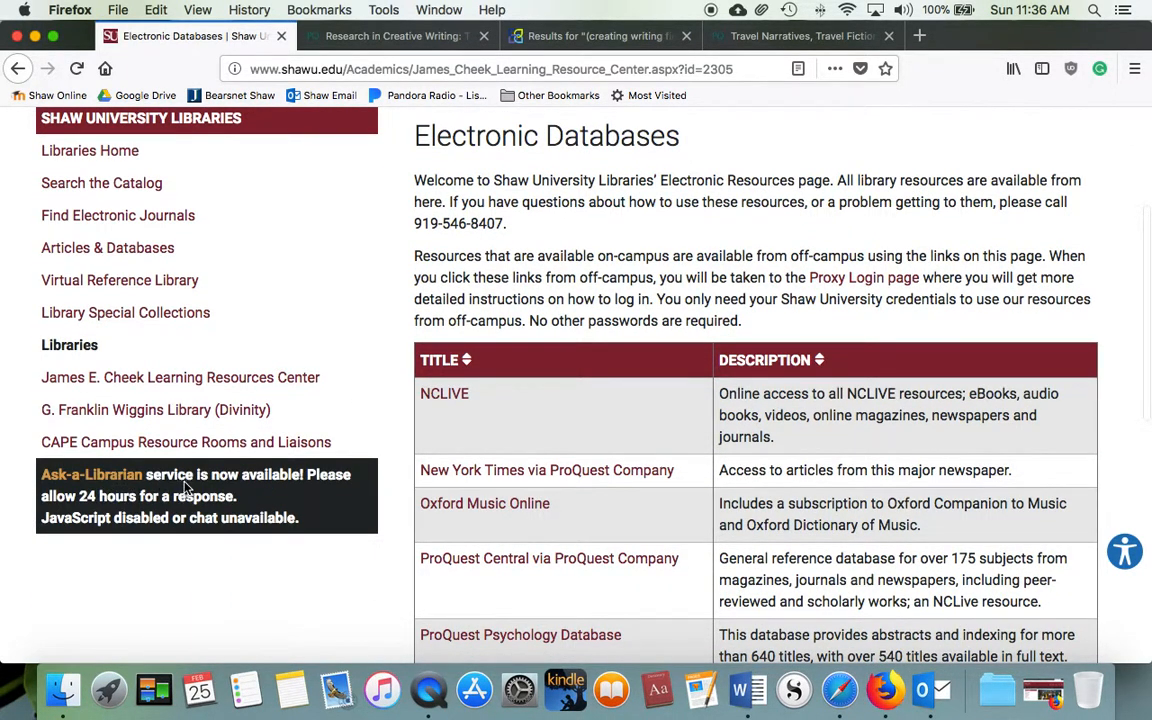
{"action": "scroll", "coordinate": [601, 427], "scroll_direction": "up", "scroll_amount": 1}
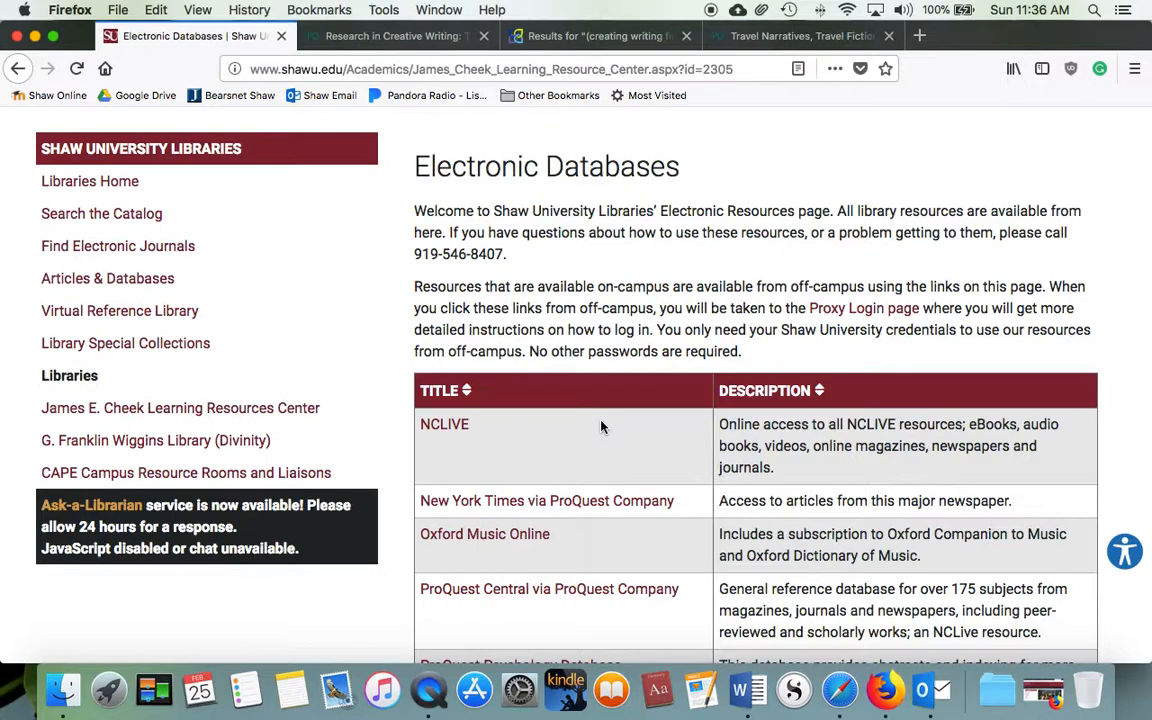
{"action": "scroll", "coordinate": [601, 427], "scroll_direction": "up", "scroll_amount": 5}
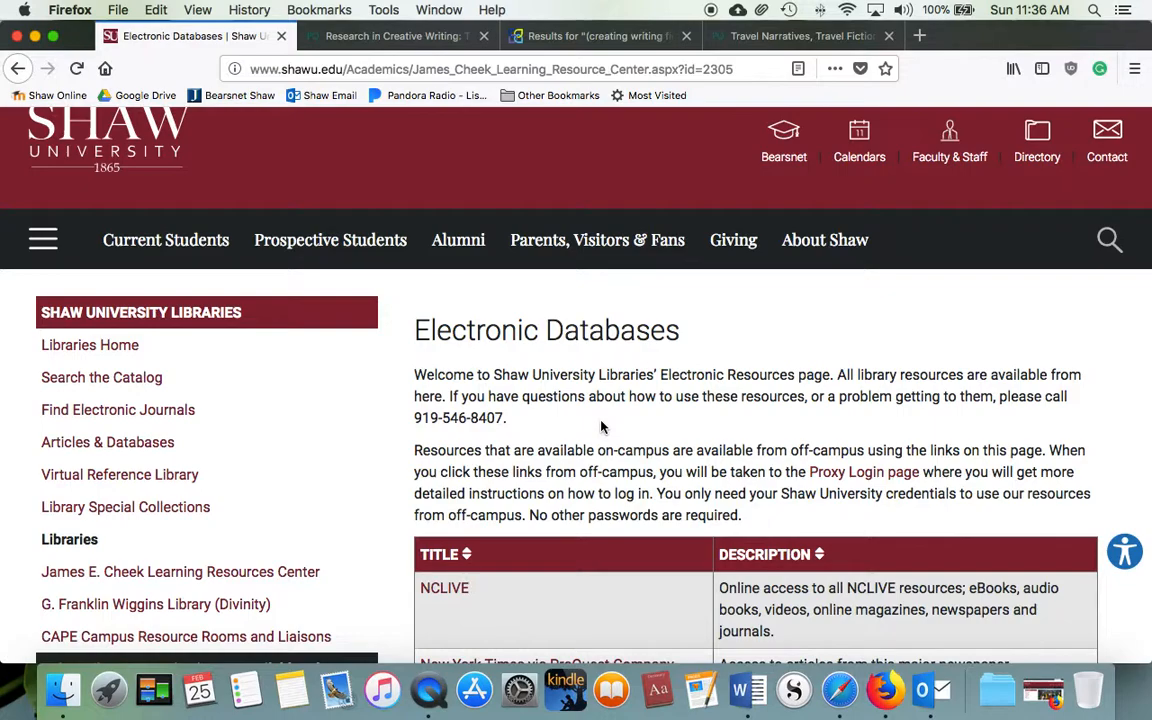
{"action": "scroll", "coordinate": [601, 427], "scroll_direction": "up", "scroll_amount": 1}
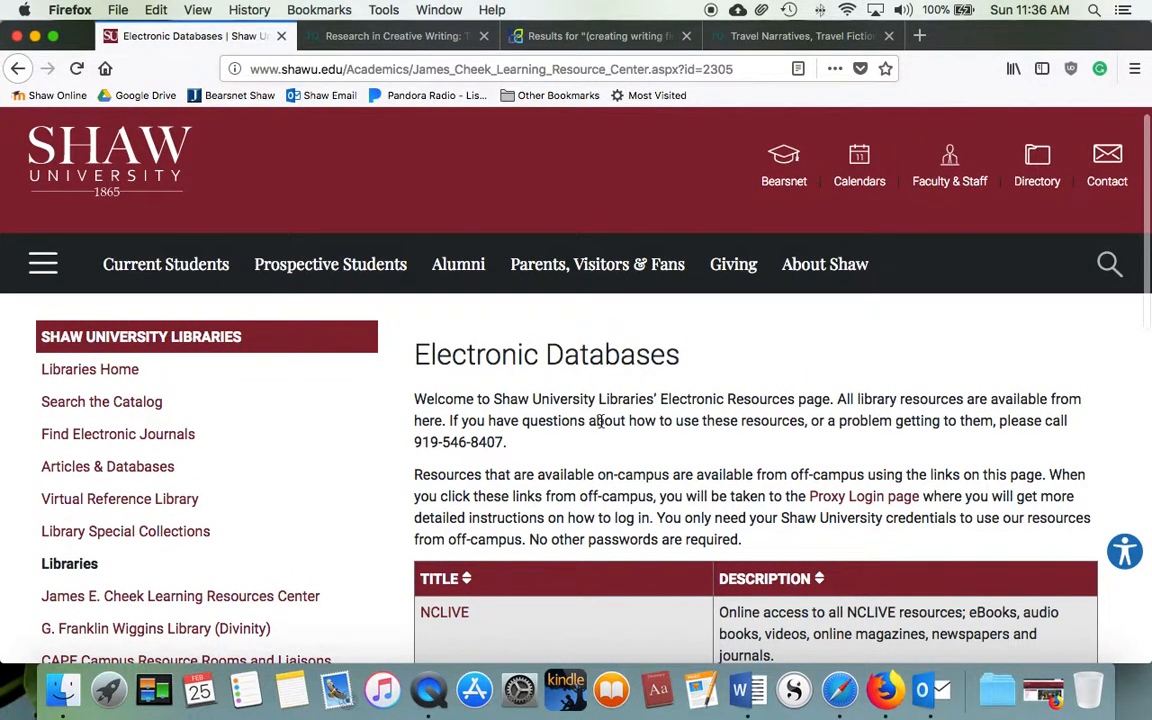
{"action": "scroll", "coordinate": [600, 421], "scroll_direction": "up", "scroll_amount": 1}
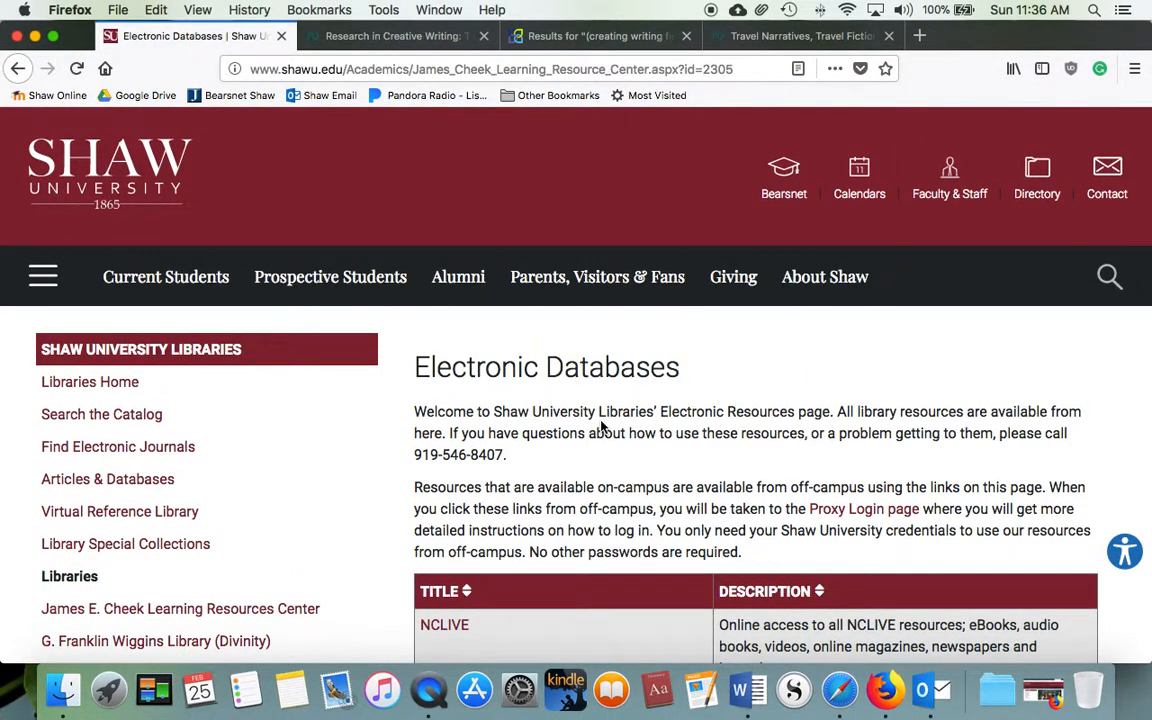